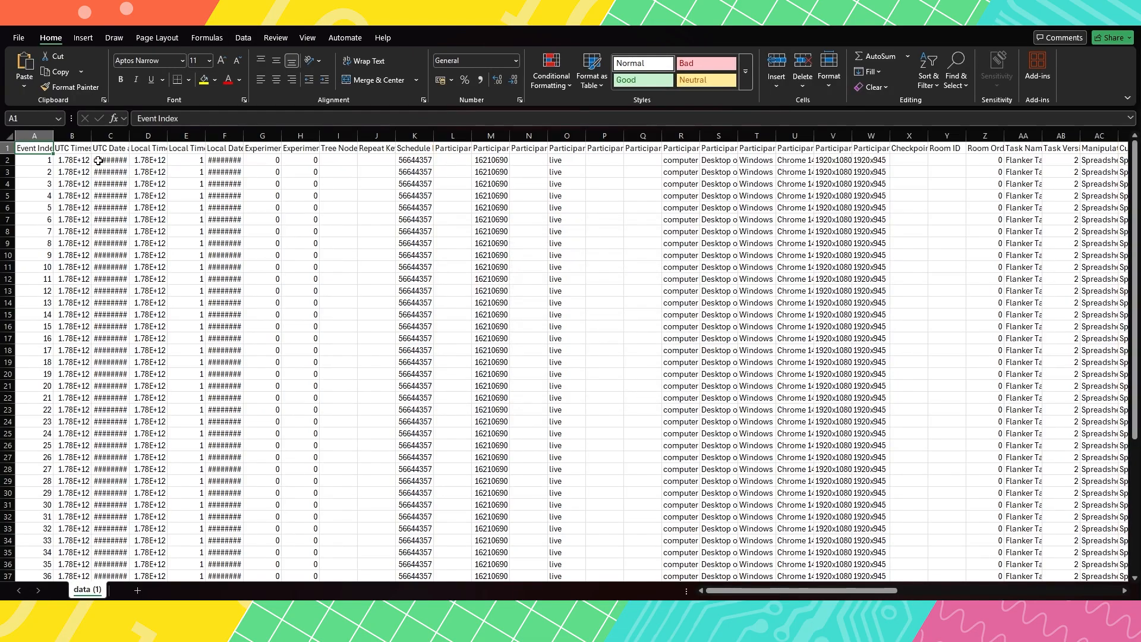
Delete columns A through L, from Event Index up to the column before Participant Private ID.
drag(35, 136, 448, 134)
right_click(448, 134)
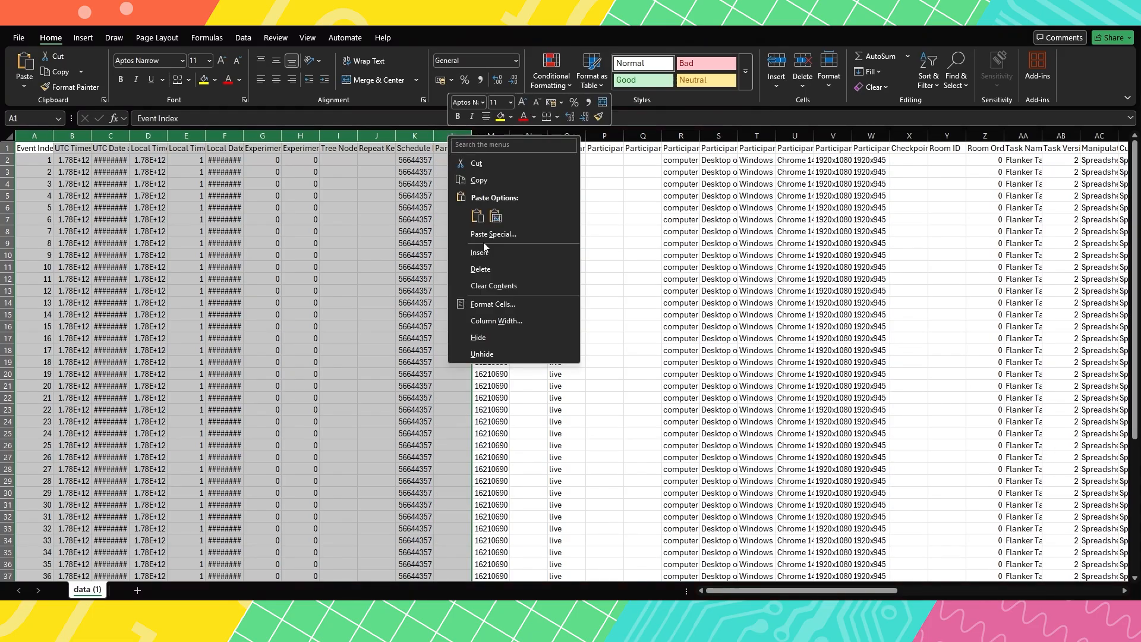
click(504, 273)
click(158, 188)
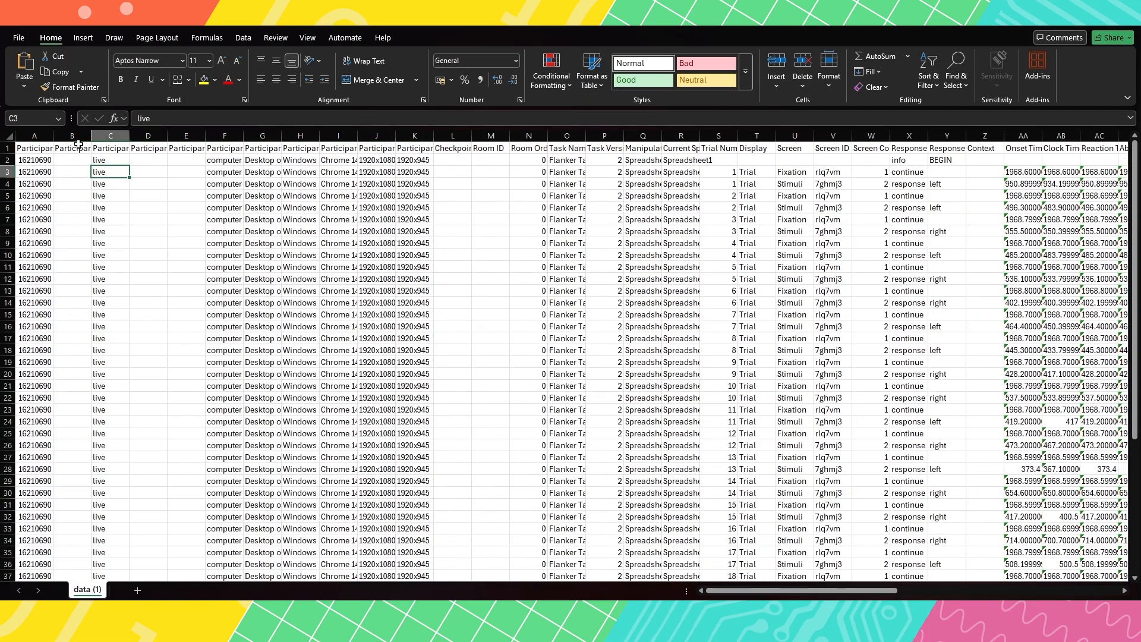
Delete columns B through W, from Participant Starting Group up to the column before Response Type.
drag(72, 137, 867, 147)
right_click(872, 145)
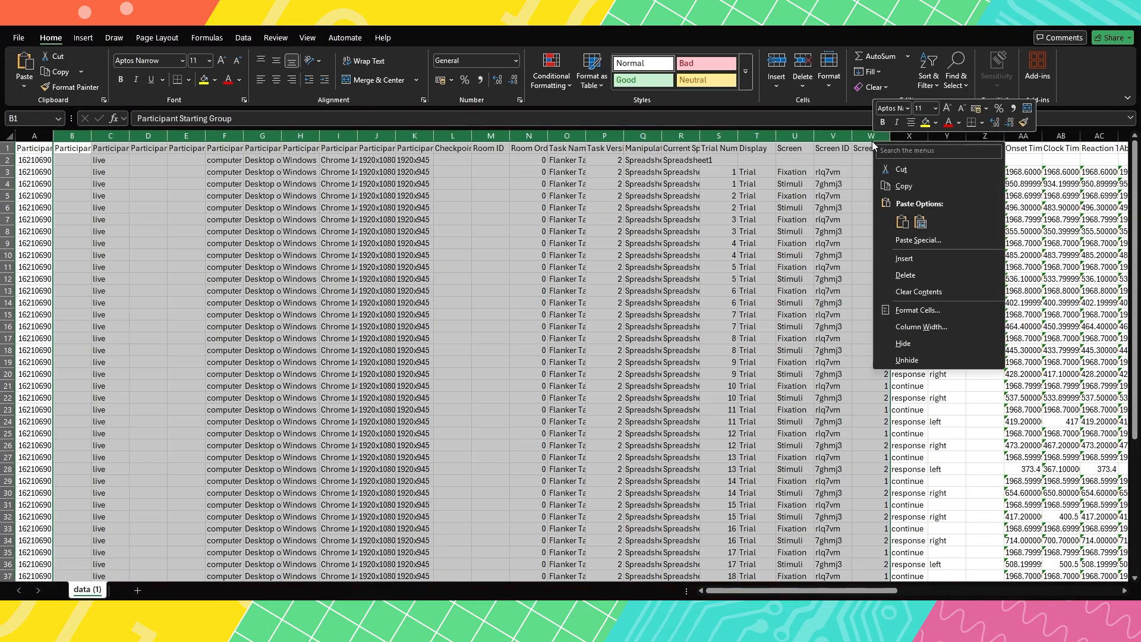
click(905, 274)
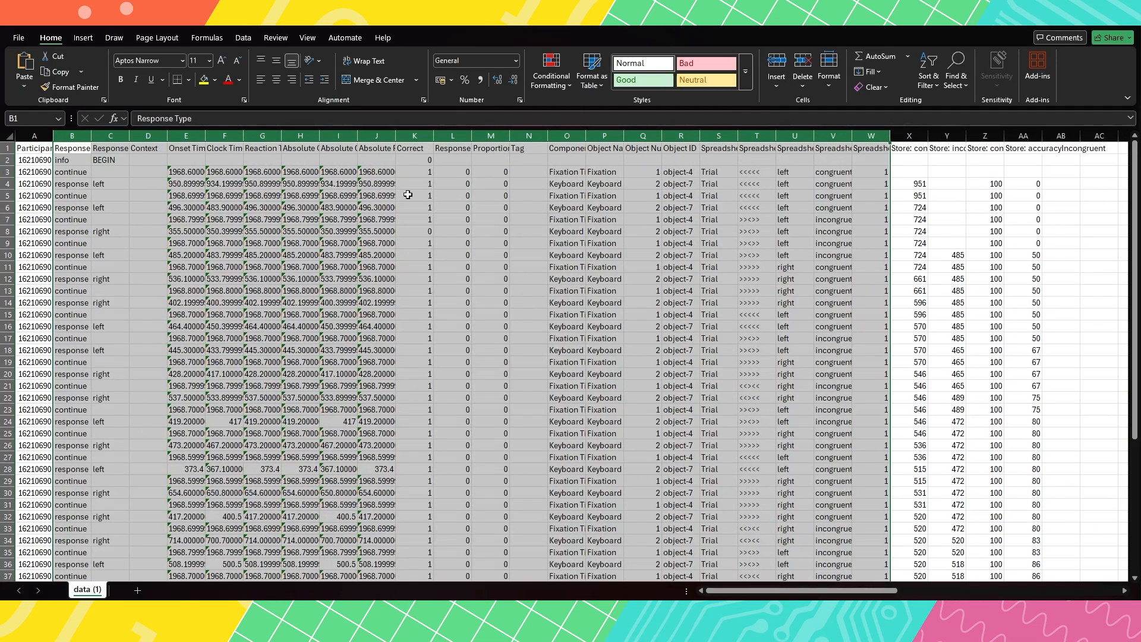
click(217, 209)
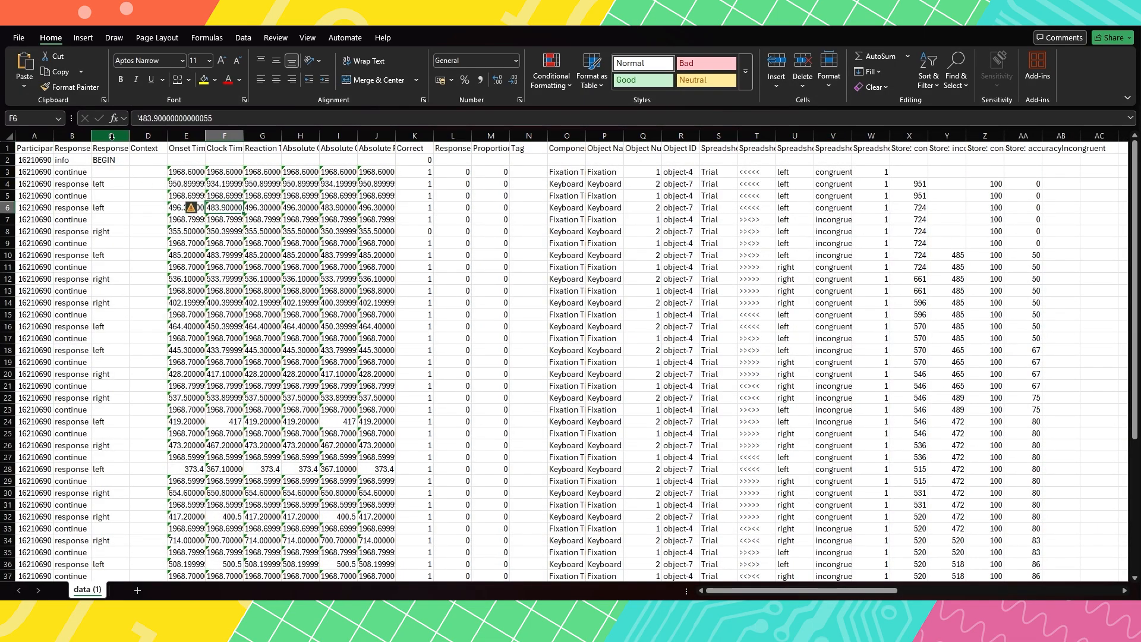
Delete columns D through J, from Context up to the column before Correct.
click(148, 136)
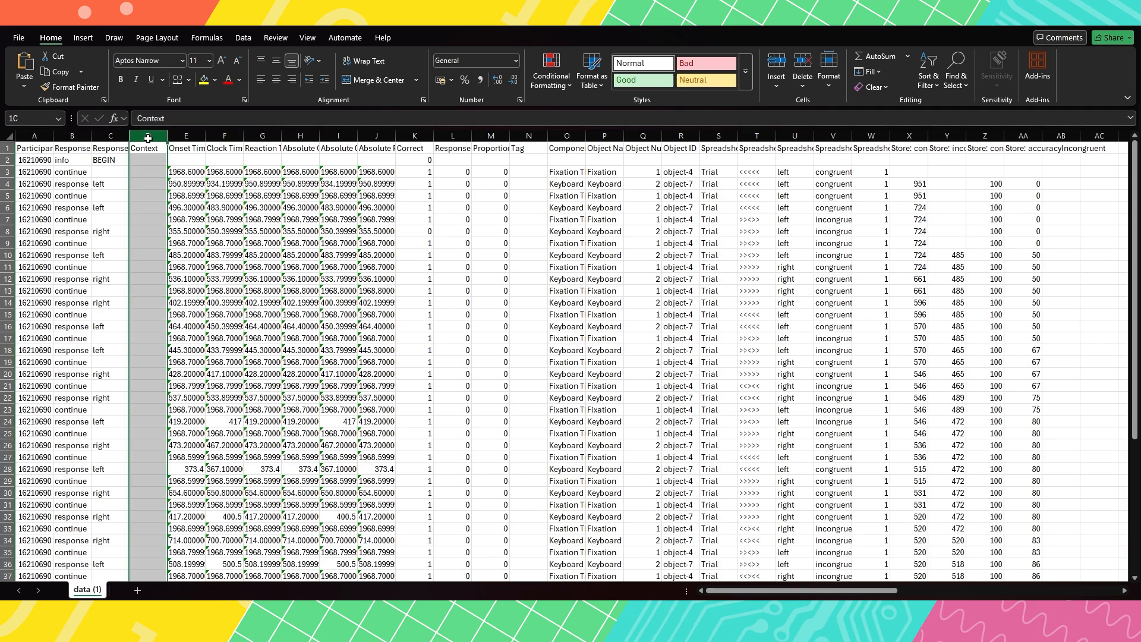
drag(148, 138, 372, 139)
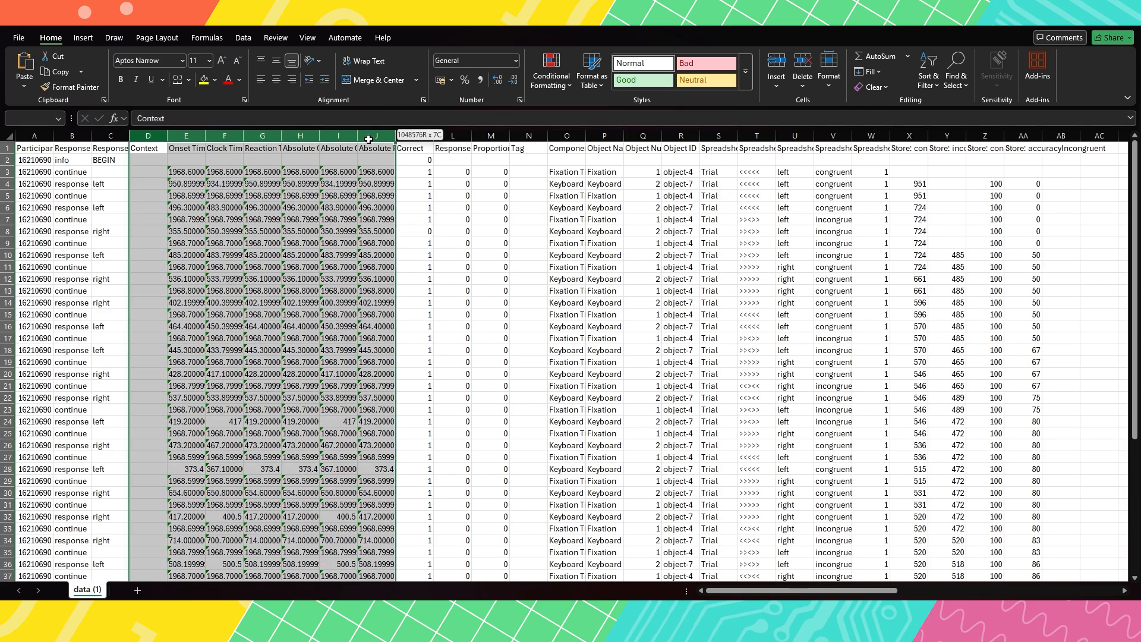
right_click(372, 140)
click(409, 273)
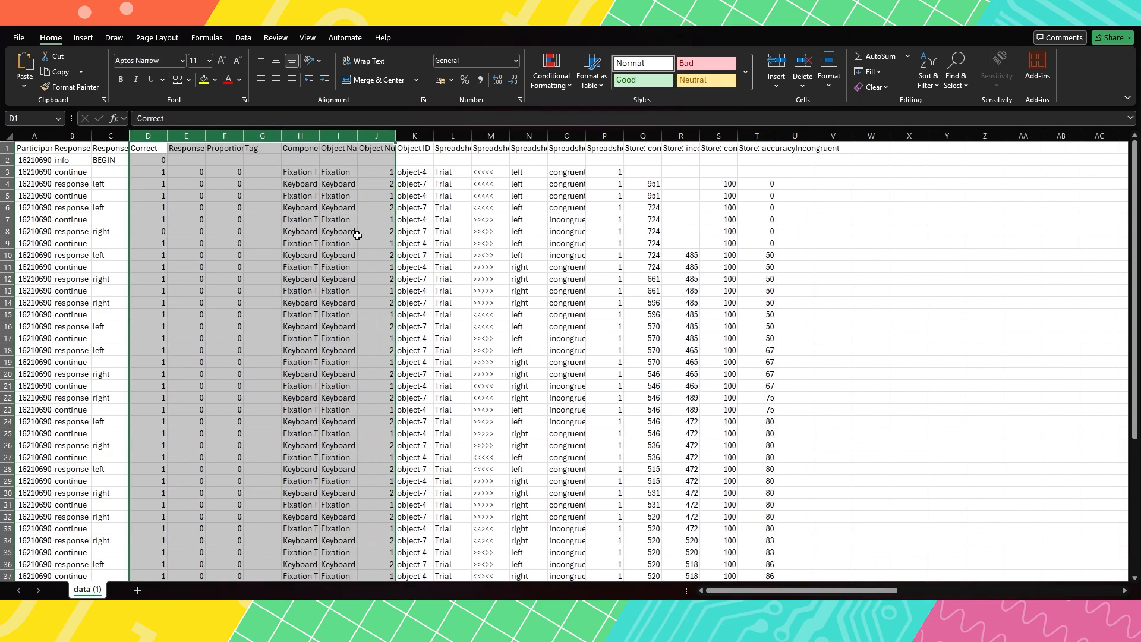
Delete columns E through L, from Response Duration up to the column before Spreadsheet: stimuli.
drag(191, 136, 453, 138)
right_click(453, 138)
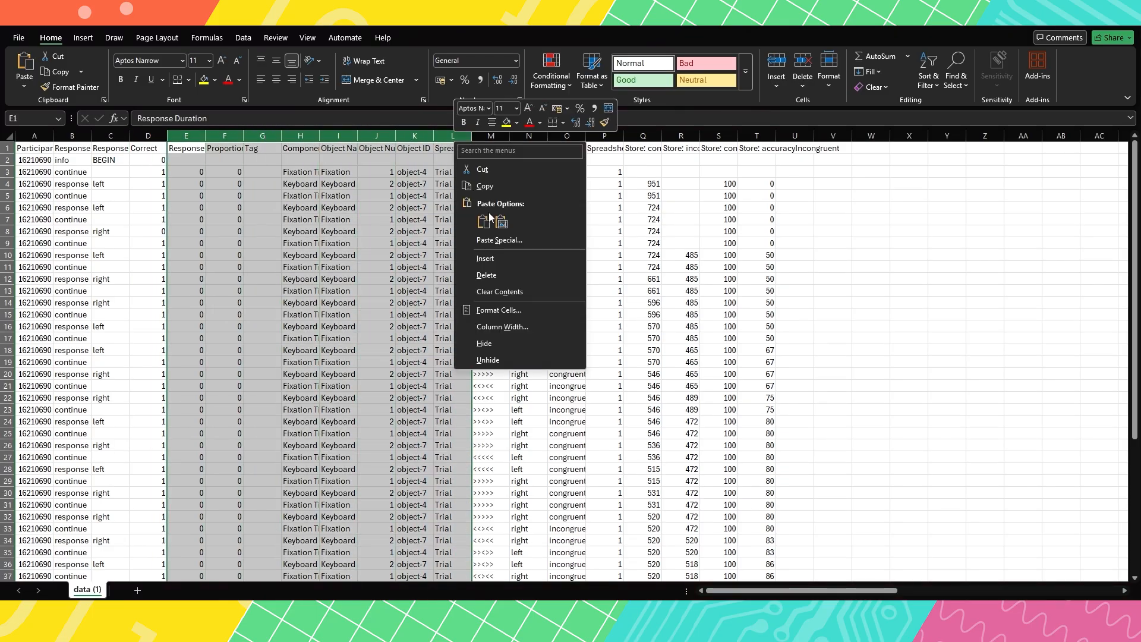
click(510, 272)
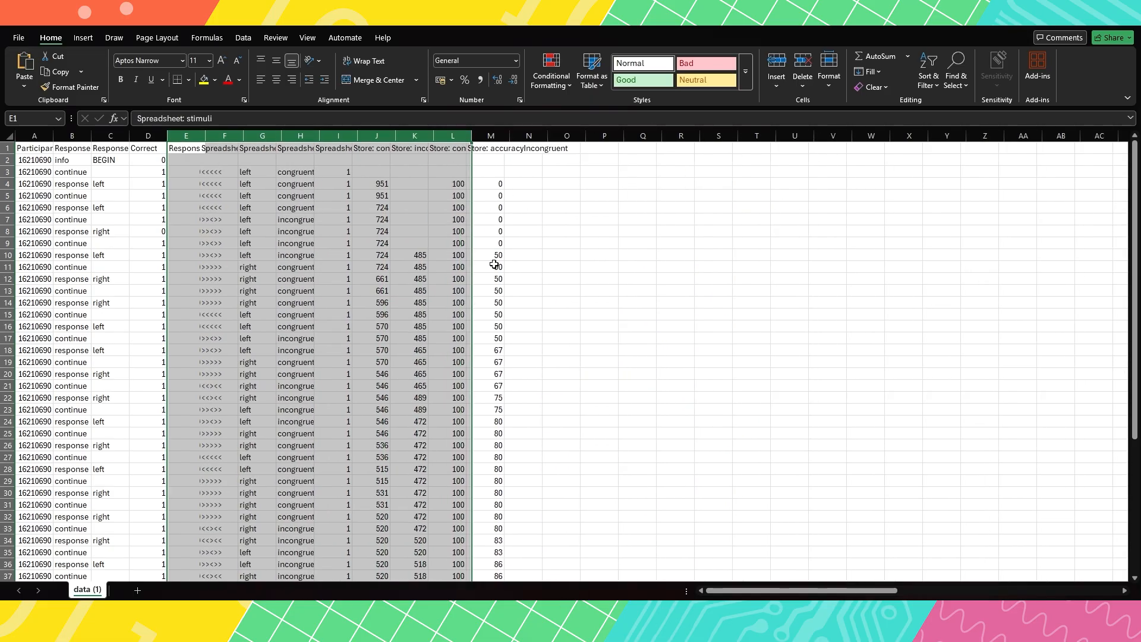
Delete column H, the spreadsheet column between Spreadsheet: condition and Store: congruentMeanRT.
click(309, 136)
right_click(309, 135)
click(377, 271)
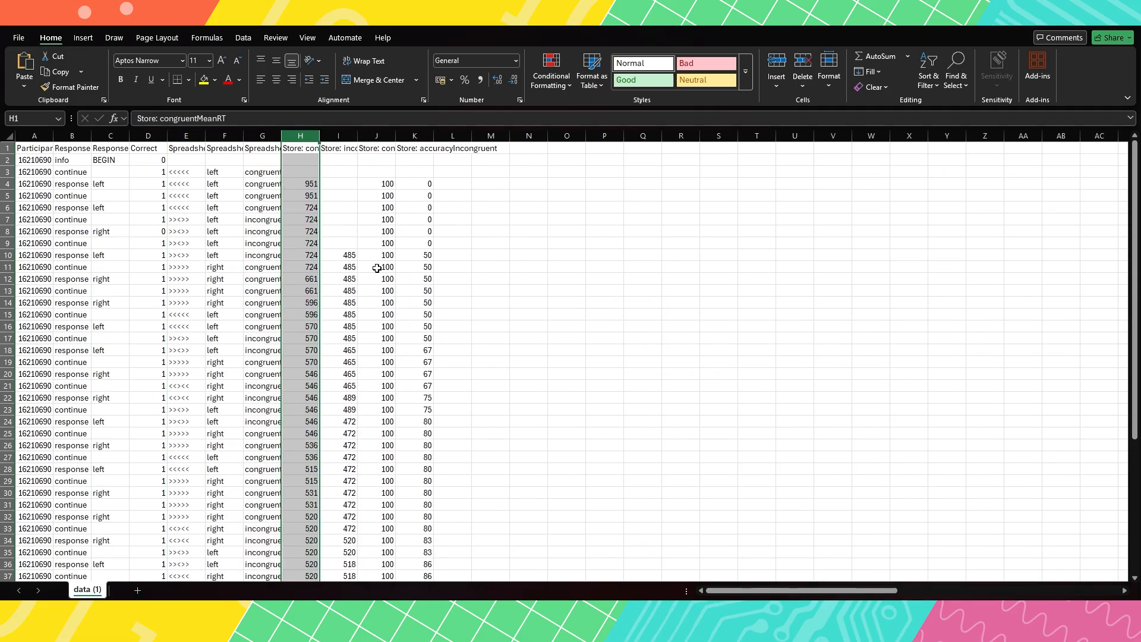
Delete row 2, which holds the info / BEGIN entry beneath the headers.
click(7, 160)
right_click(7, 160)
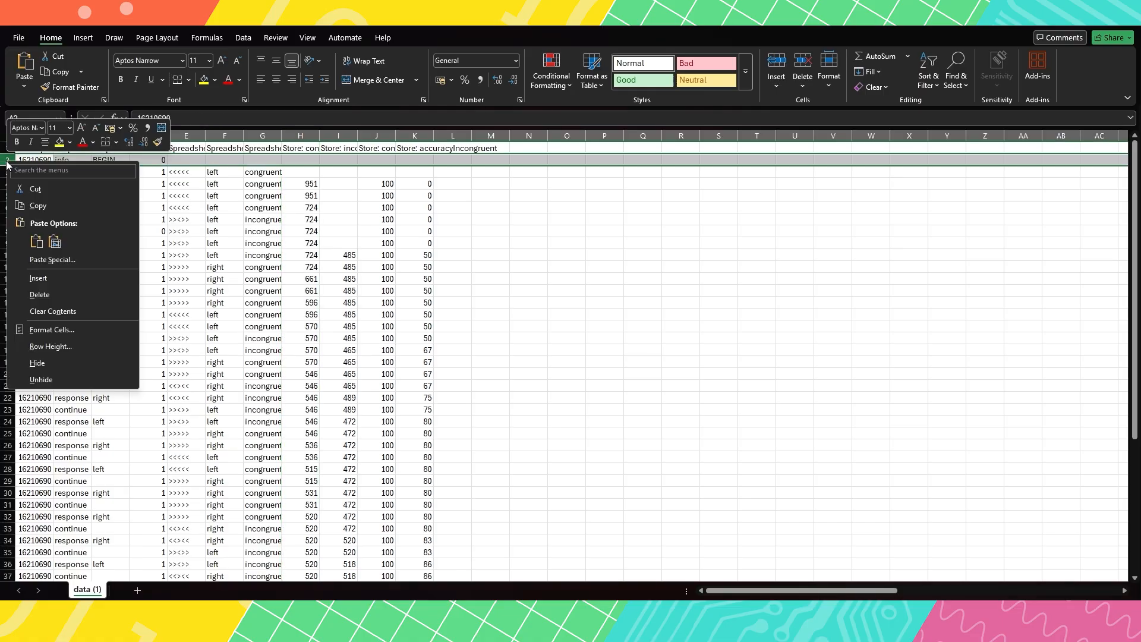
click(57, 288)
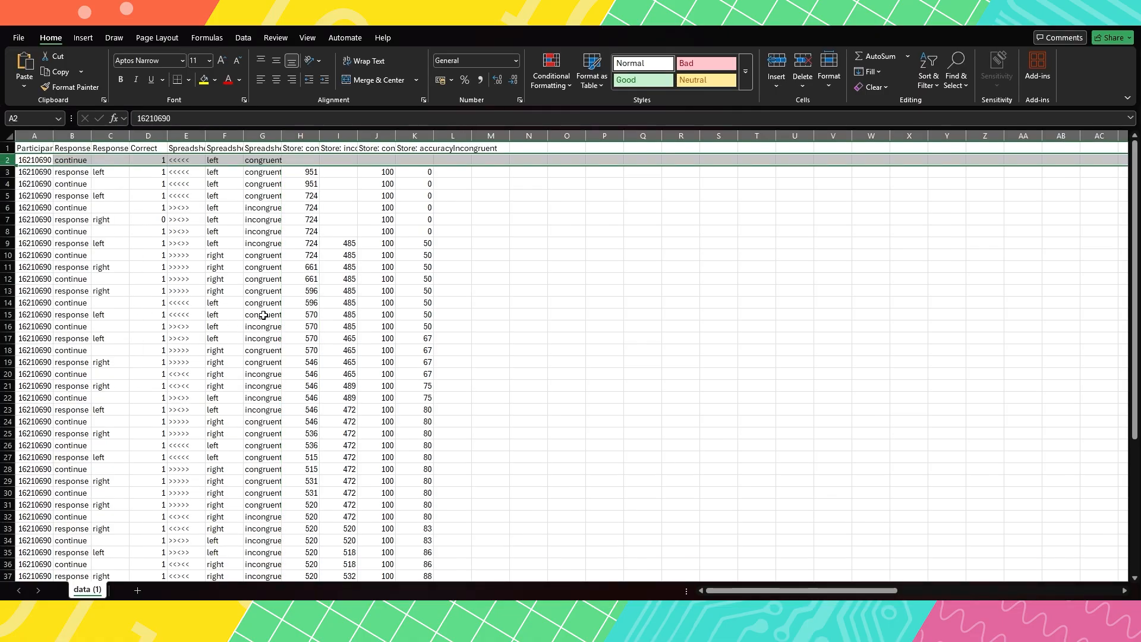
click(318, 301)
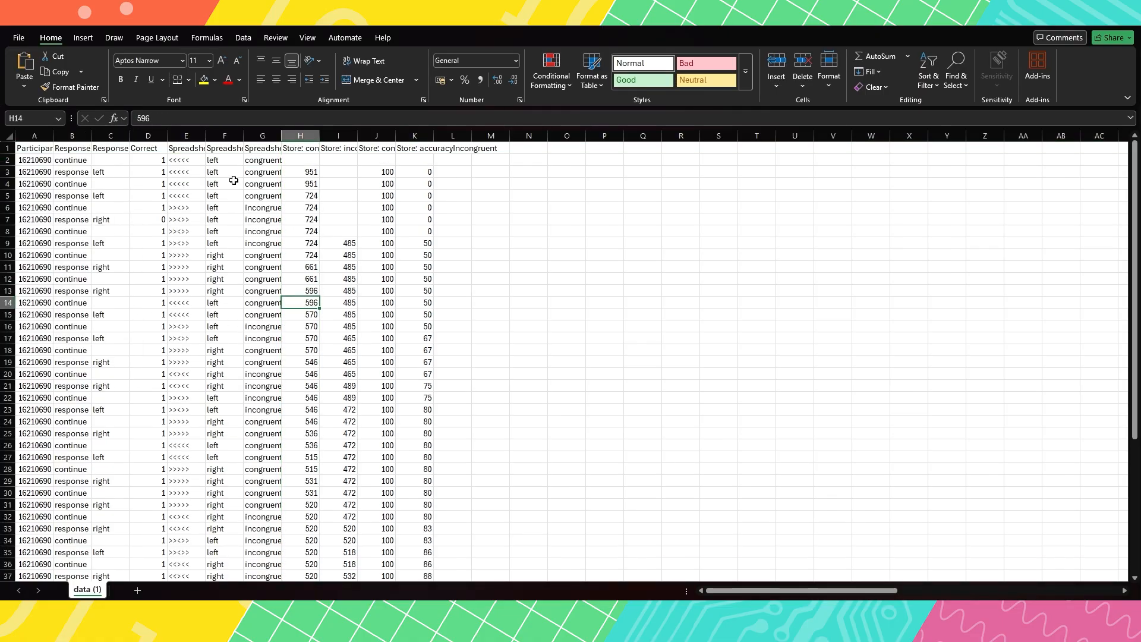
Try converting the data range into a table with headers, and undo the conversion.
click(121, 147)
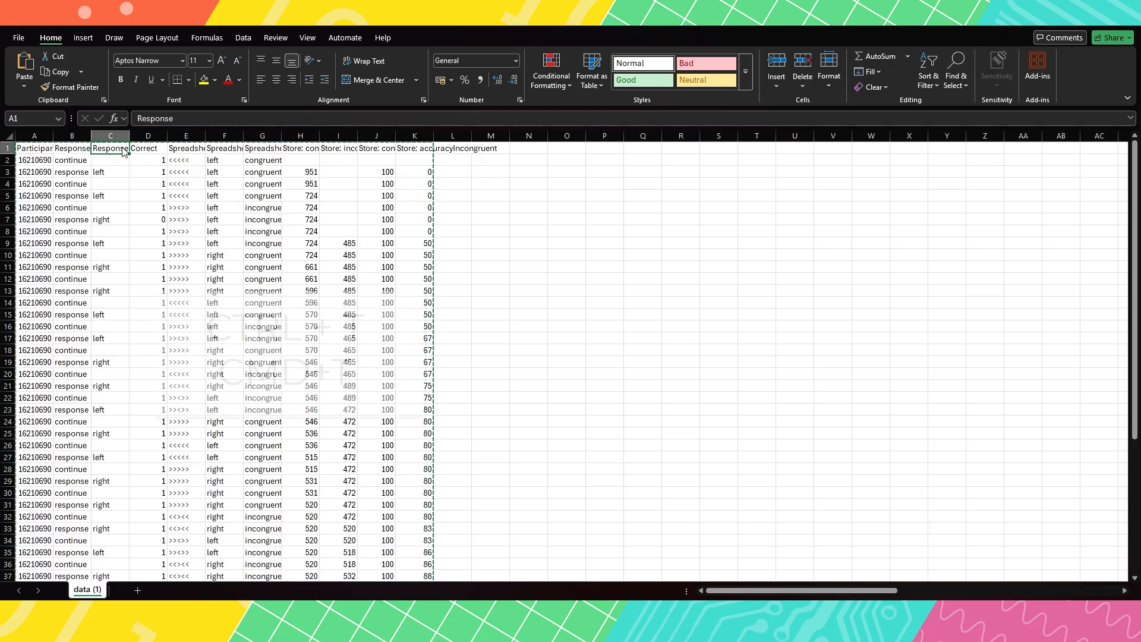
key(ctrl+t)
click(635, 384)
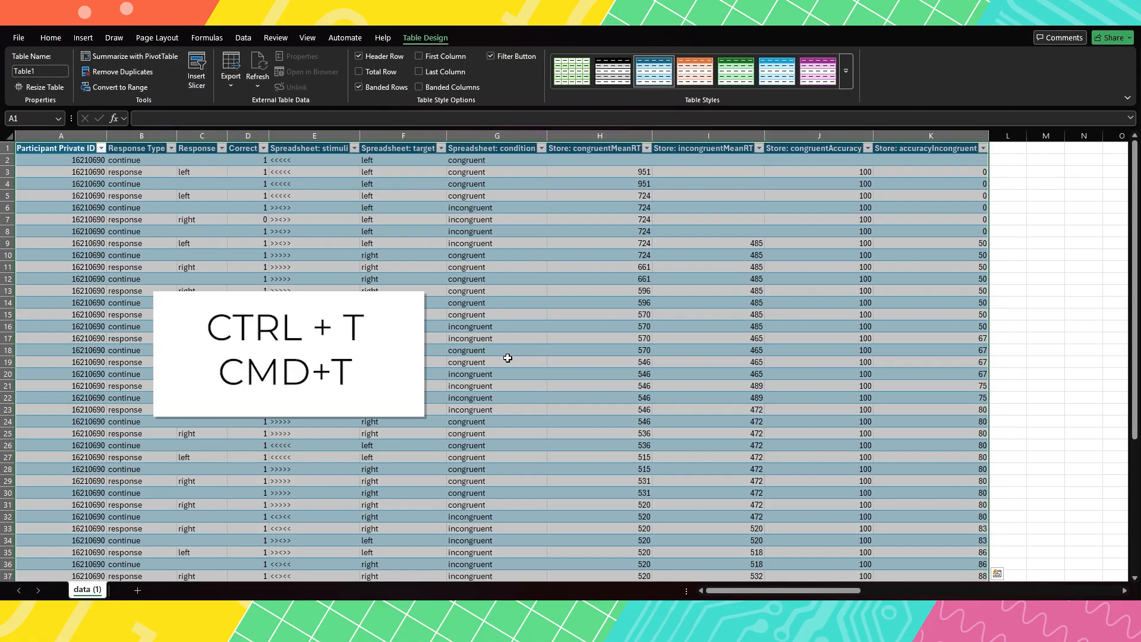
key(ctrl+z)
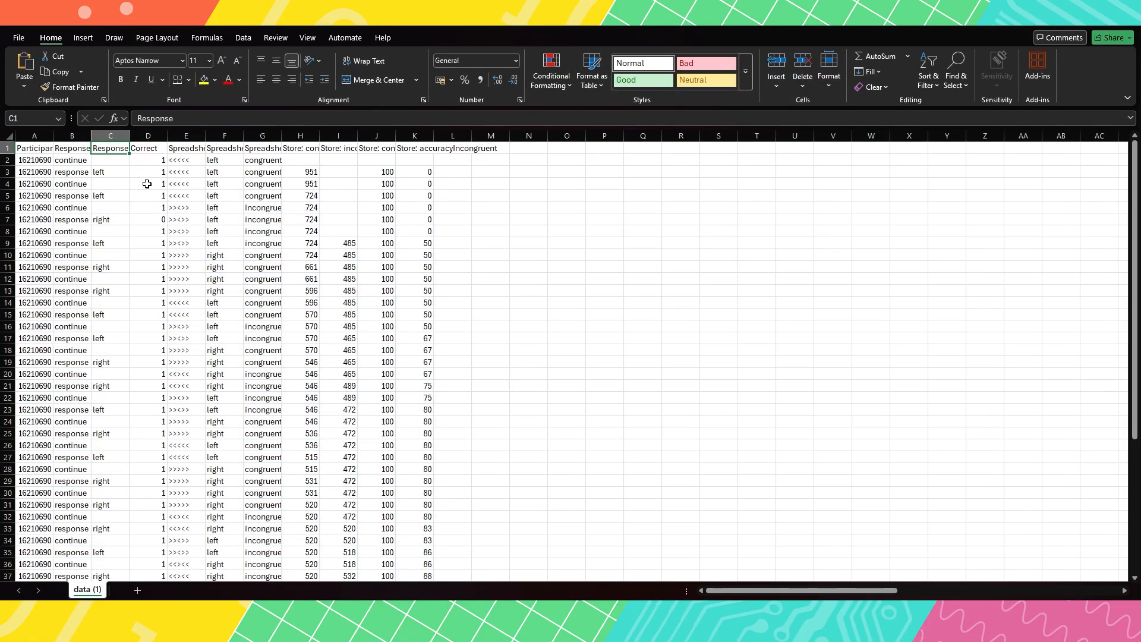
Insert a table covering the whole data range, using the first row as headers.
click(84, 37)
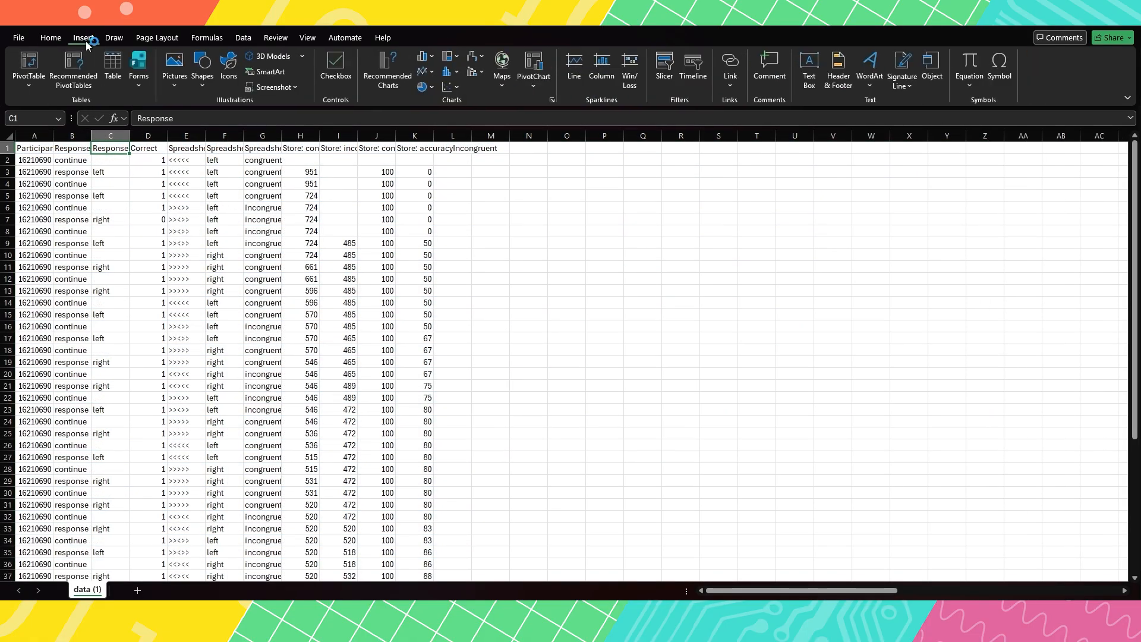
click(113, 67)
key(Return)
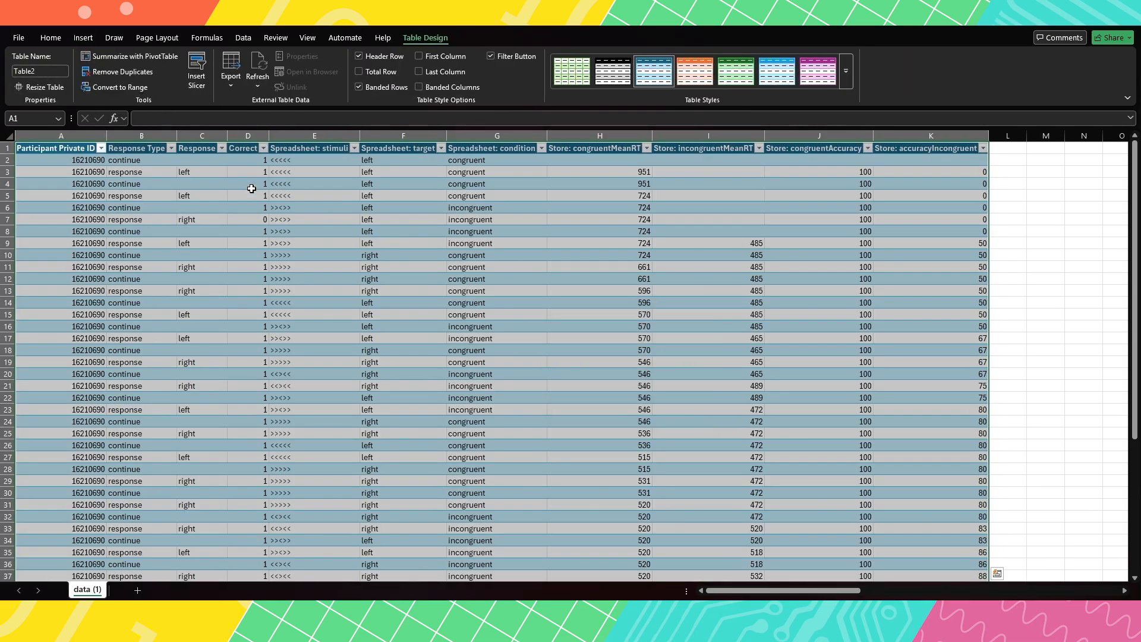
Filter the Response Type column to show only response rows.
click(171, 148)
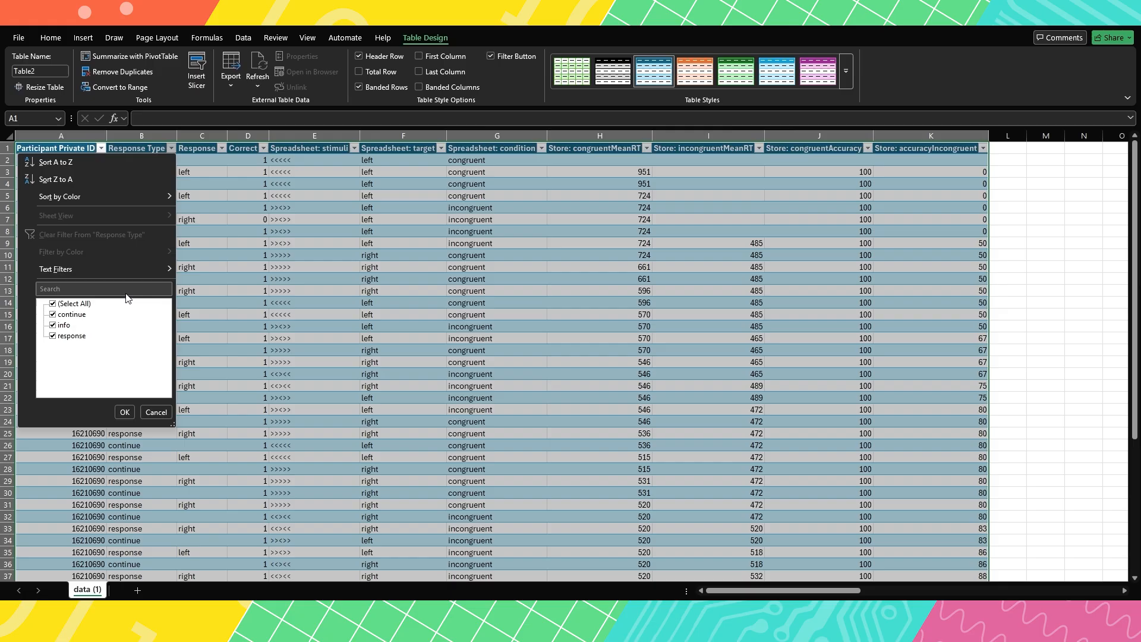
click(71, 304)
click(75, 336)
click(124, 412)
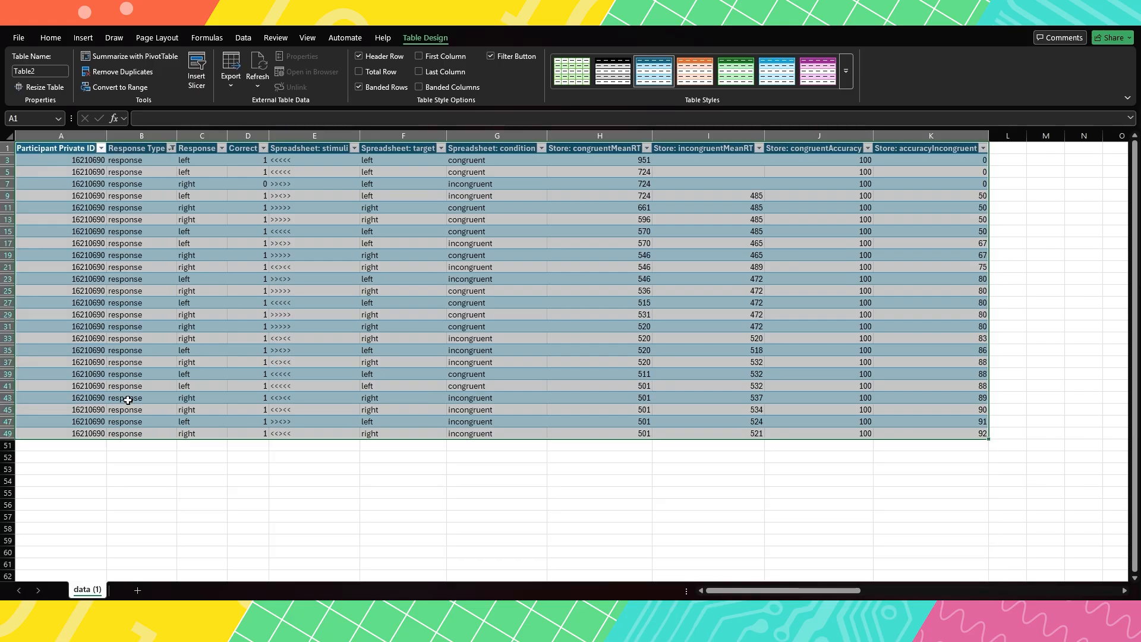
click(414, 478)
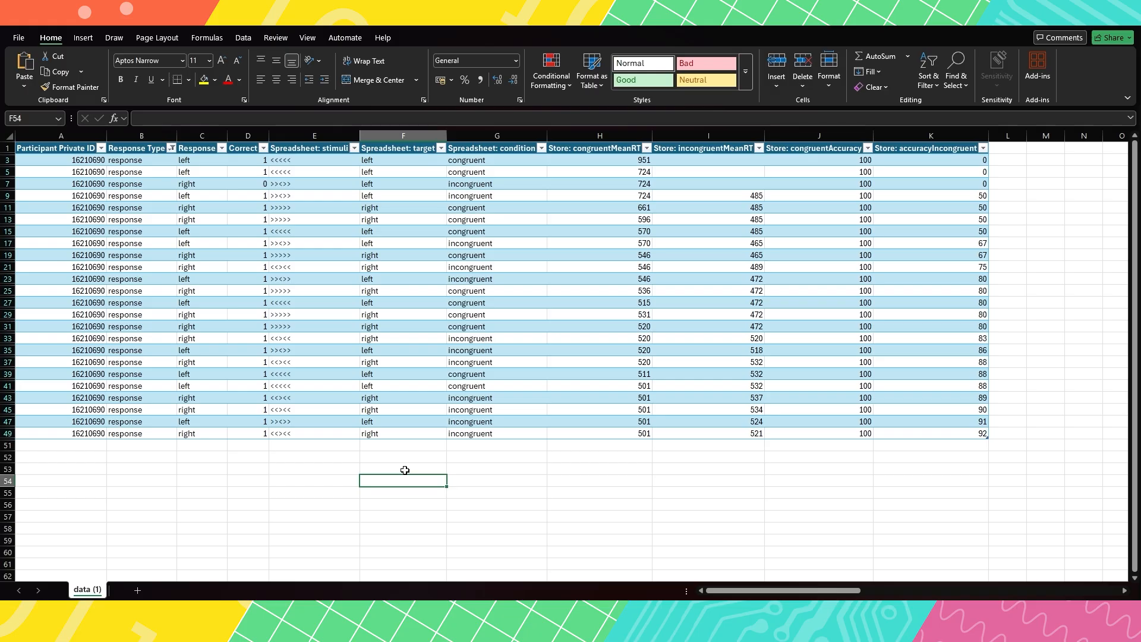
Filter the Spreadsheet: condition column to show only congruent trials.
click(542, 148)
click(454, 304)
click(451, 315)
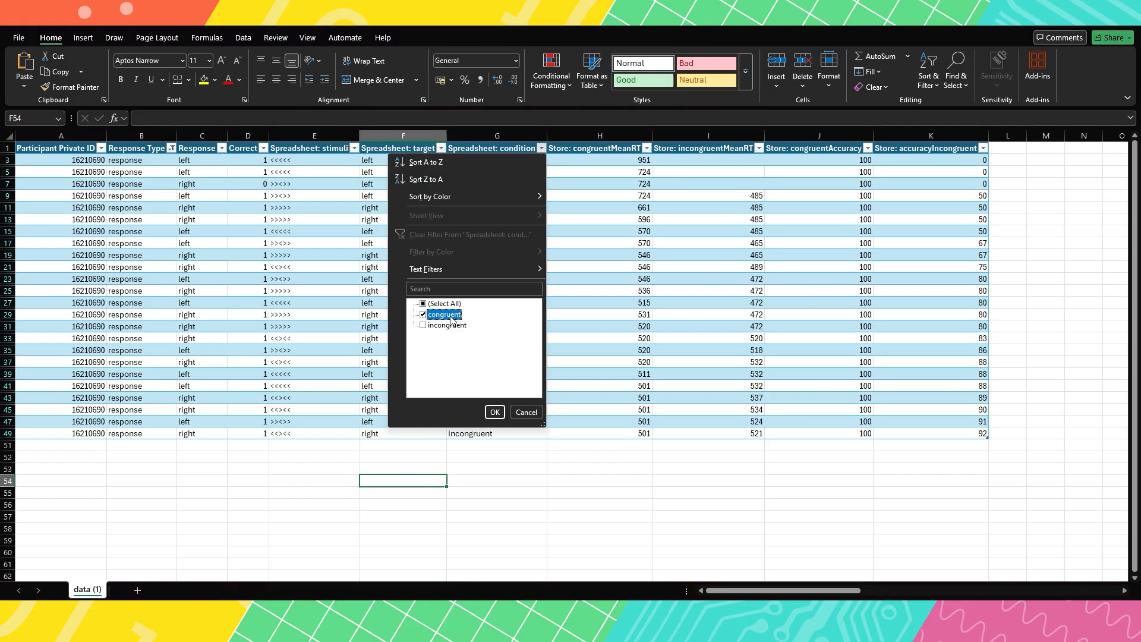
click(494, 412)
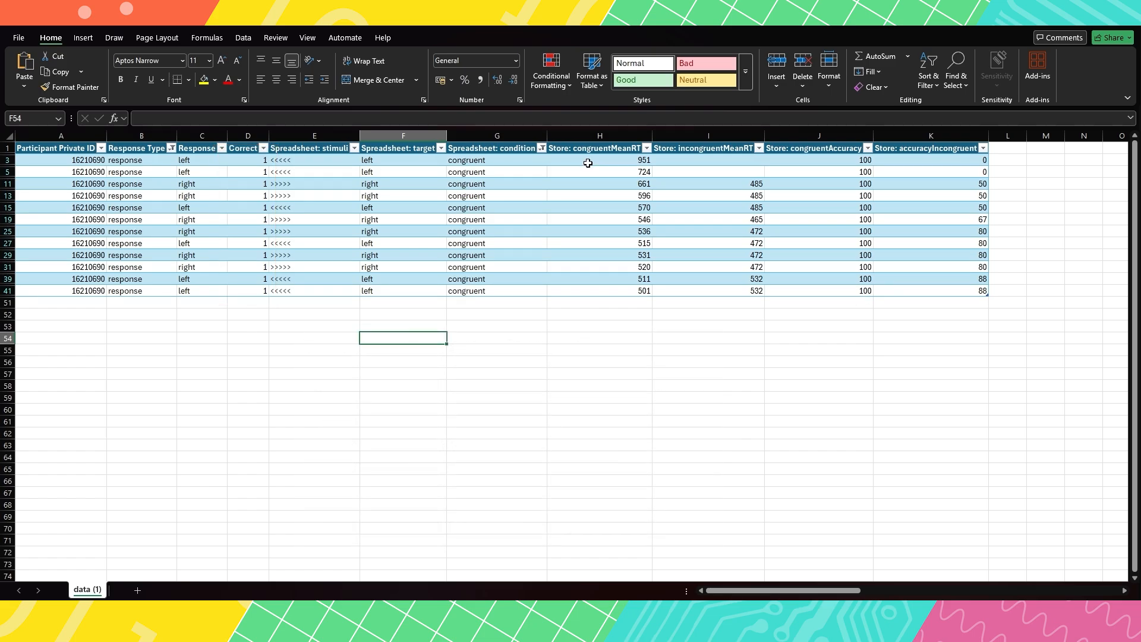
Switch the Spreadsheet: condition filter to show only incongruent trials.
click(542, 148)
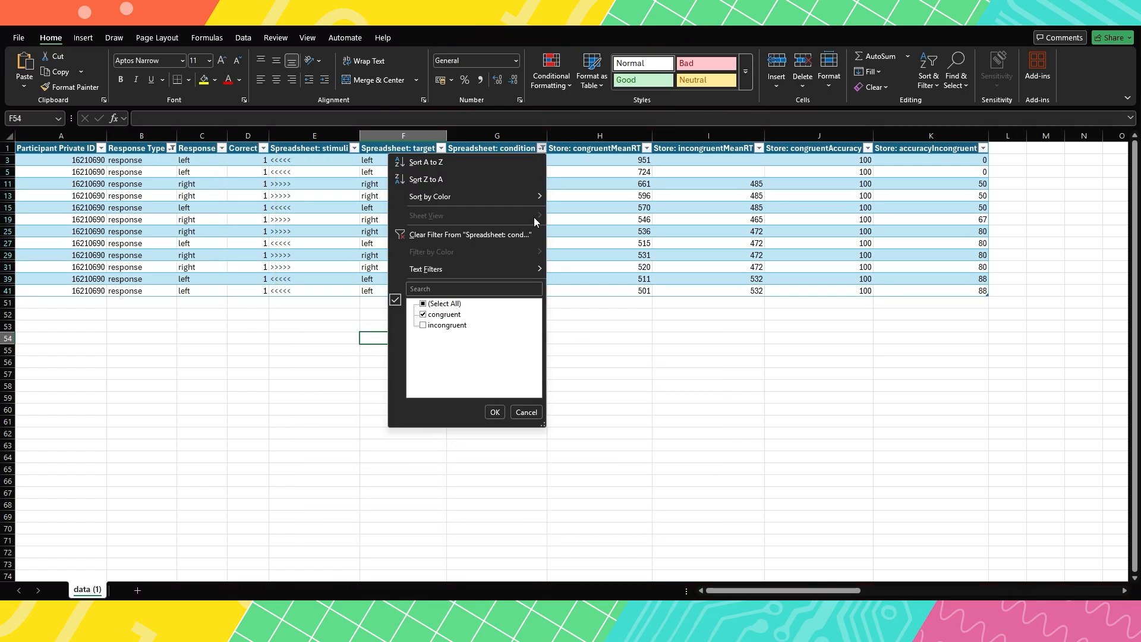
click(445, 314)
click(447, 325)
click(494, 412)
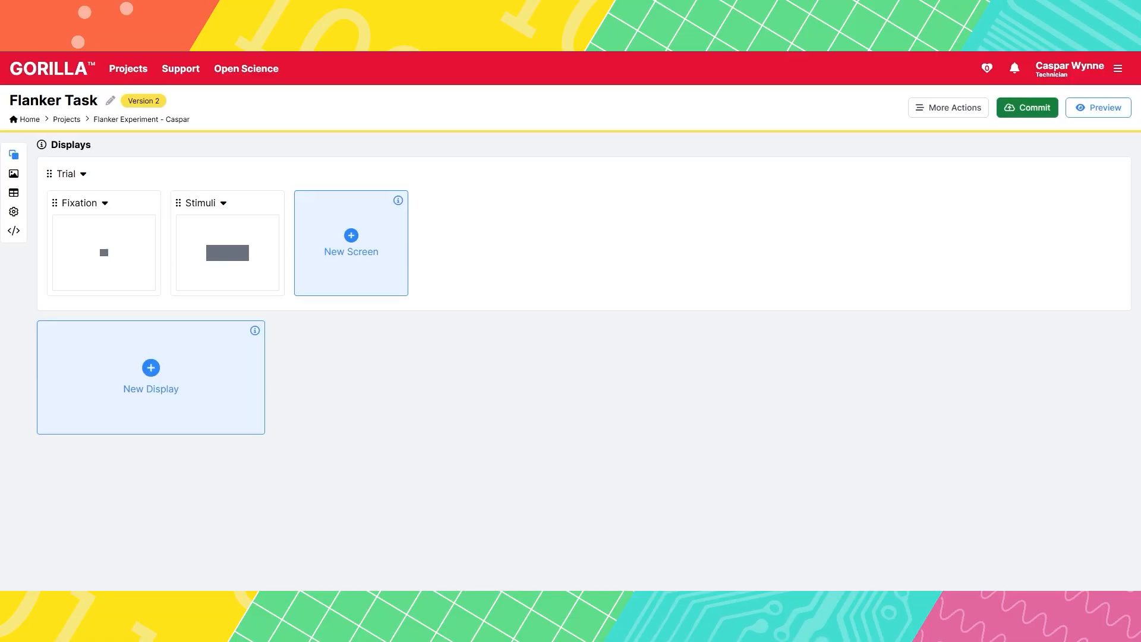
In Gorilla's Flanker Task, create a new display named instructions and rename its Screen 1 to part_instructions.
click(214, 378)
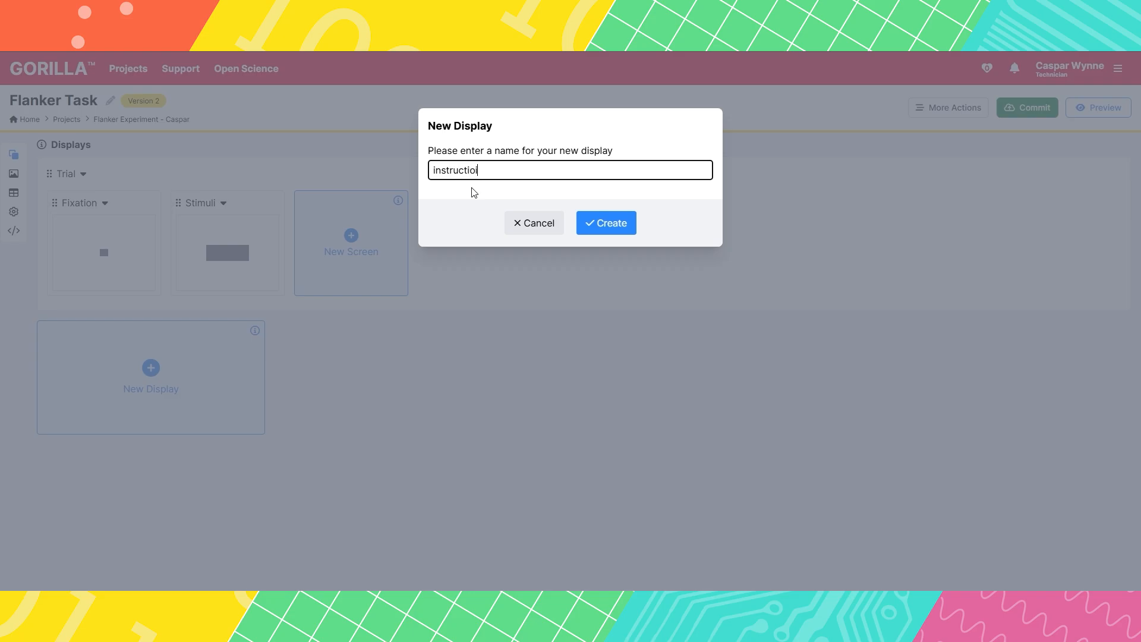
click(606, 224)
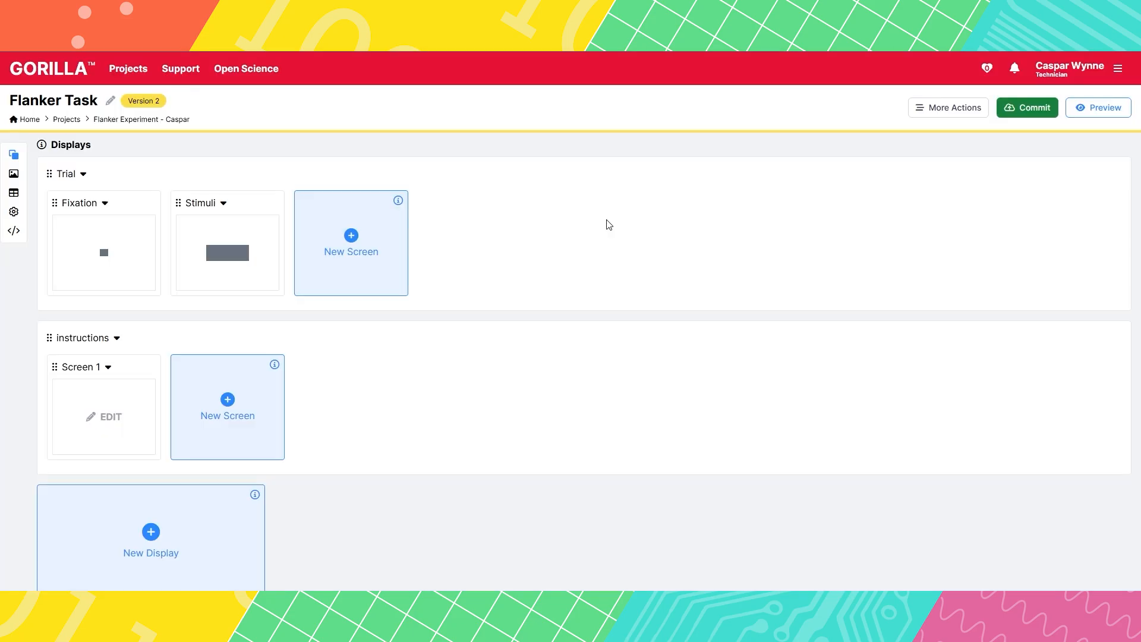
click(95, 366)
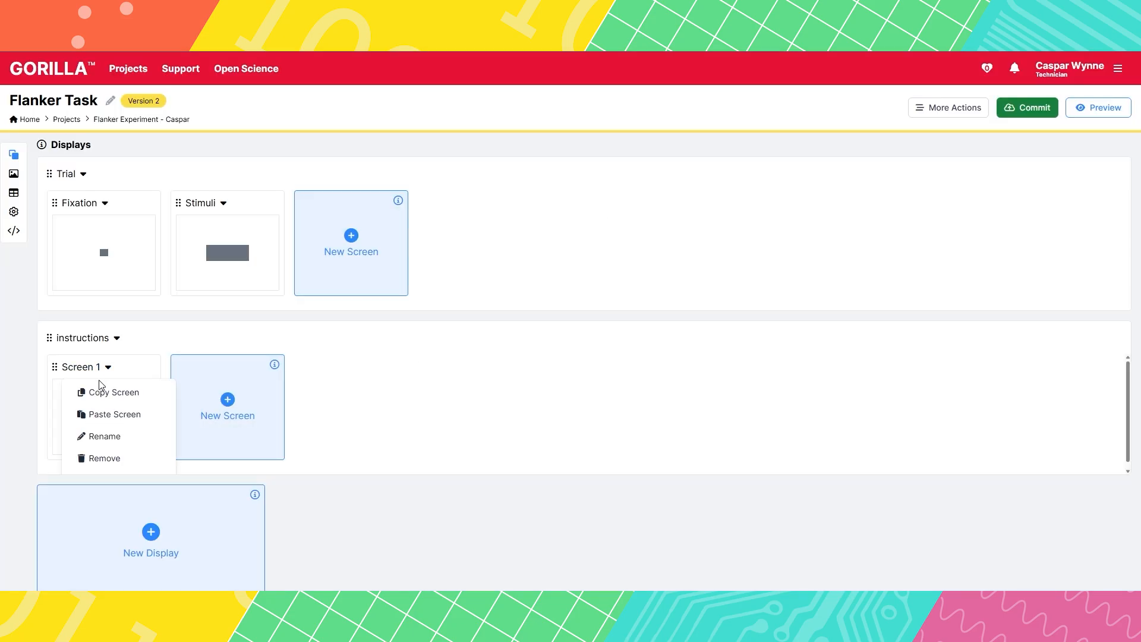
click(116, 436)
text(par)
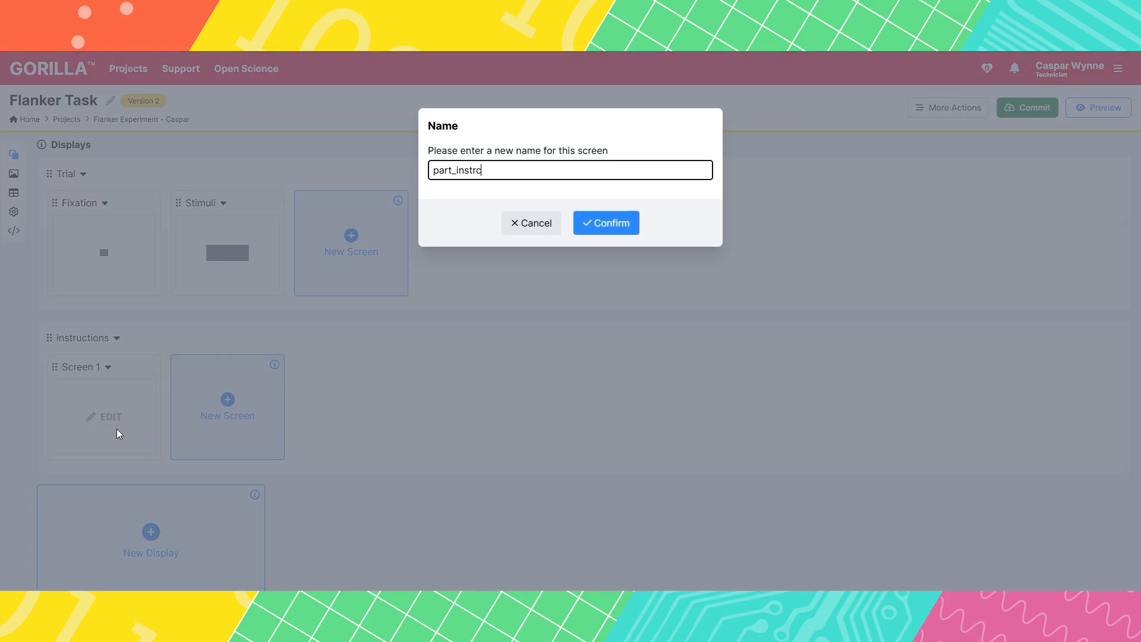
text(t_instructions)
click(604, 224)
Open the part_instructions screen for editing and apply the Instructions Screen template.
click(121, 441)
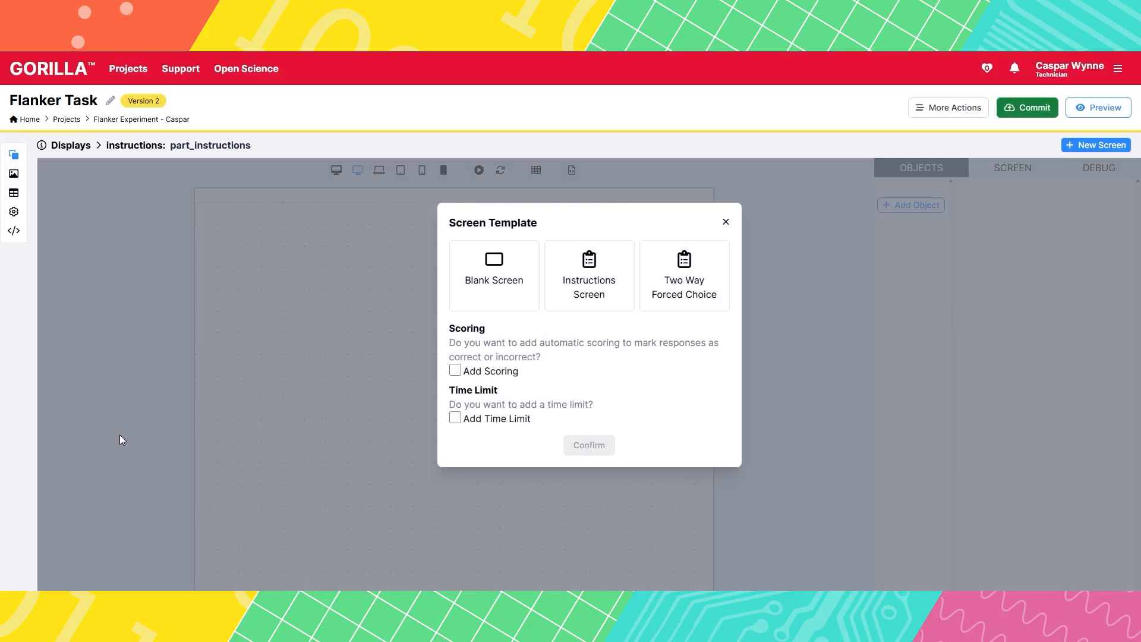
click(588, 290)
click(589, 467)
Centre the Markdown text horizontally and replace "(Your instructions go here)" with the copied flanker task instructions.
click(472, 318)
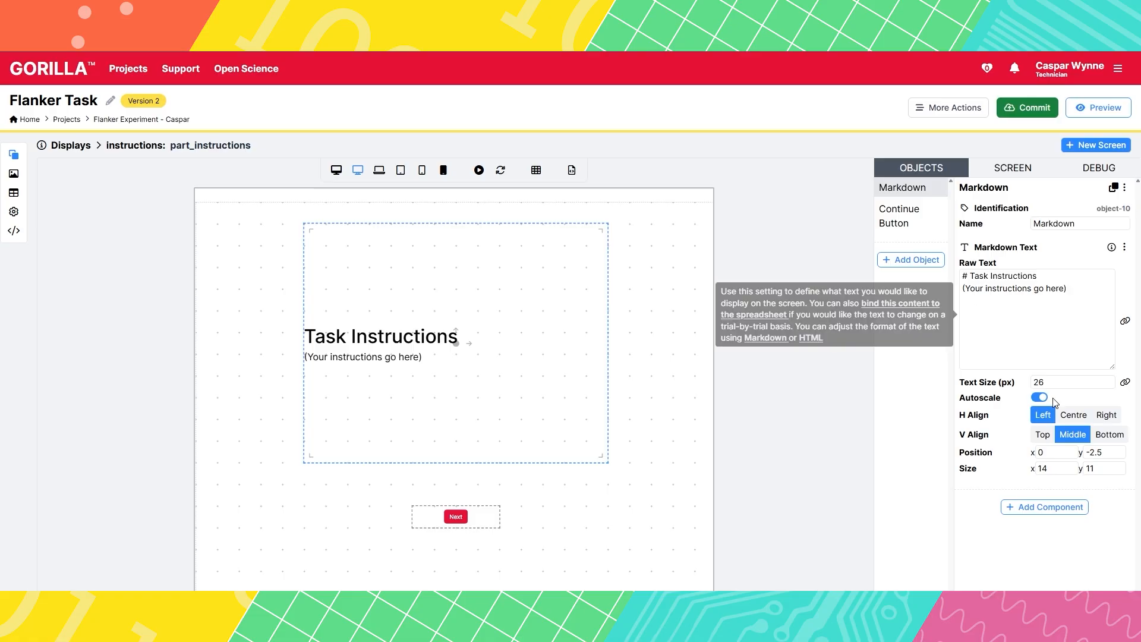
click(1077, 416)
click(1047, 314)
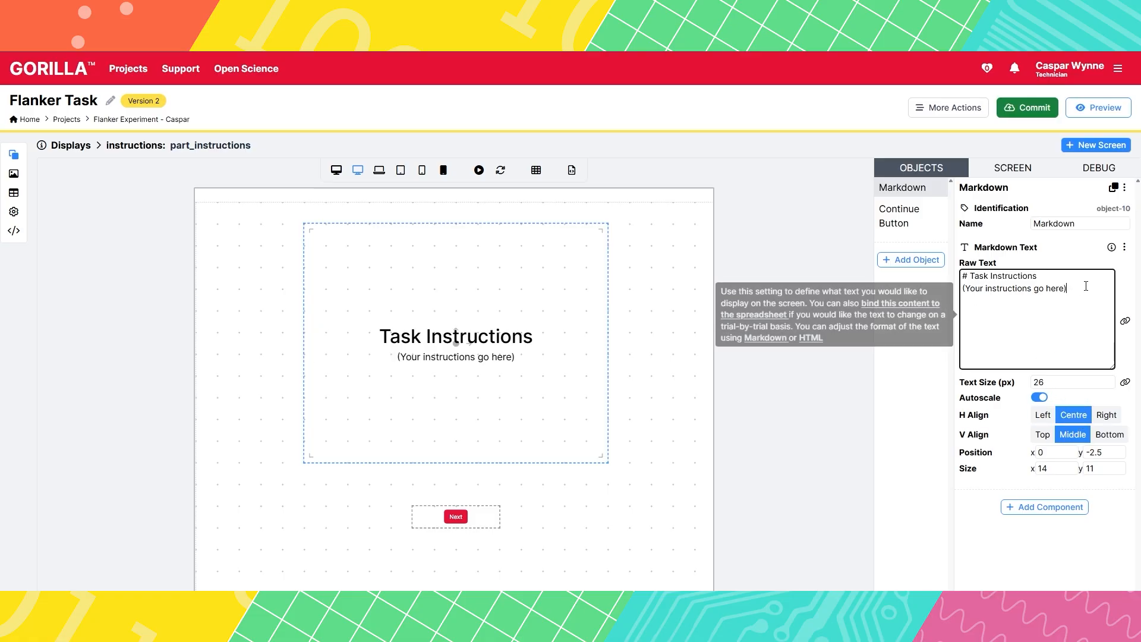
drag(1068, 289, 955, 294)
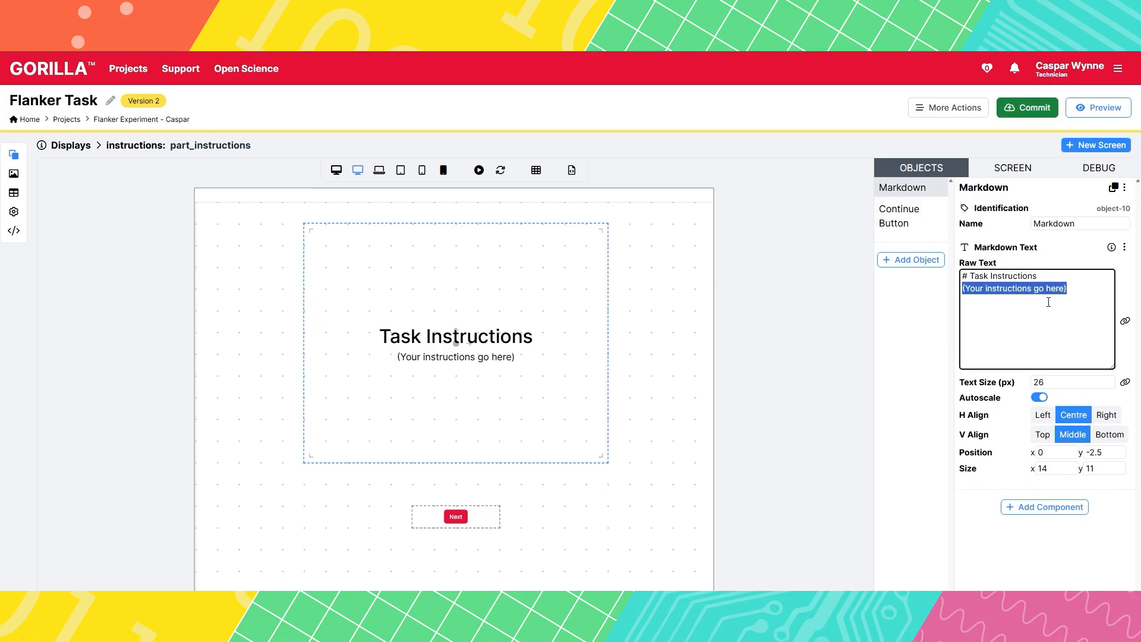
key(ctrl+v)
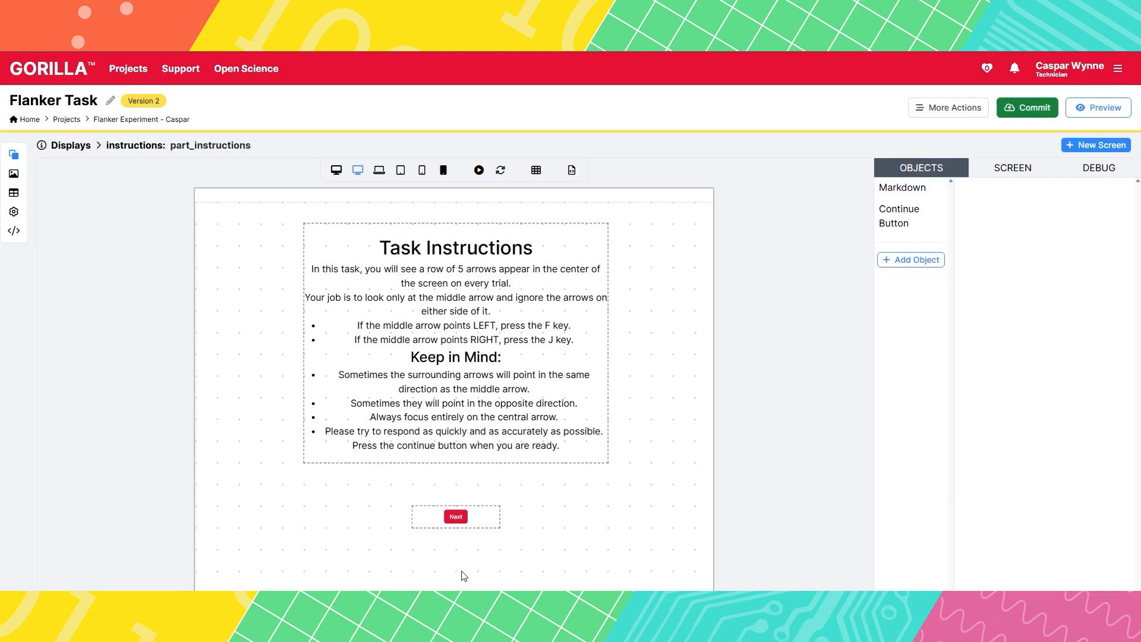
Set the label of the Continue Button object on the instructions screen to "Continue".
click(461, 518)
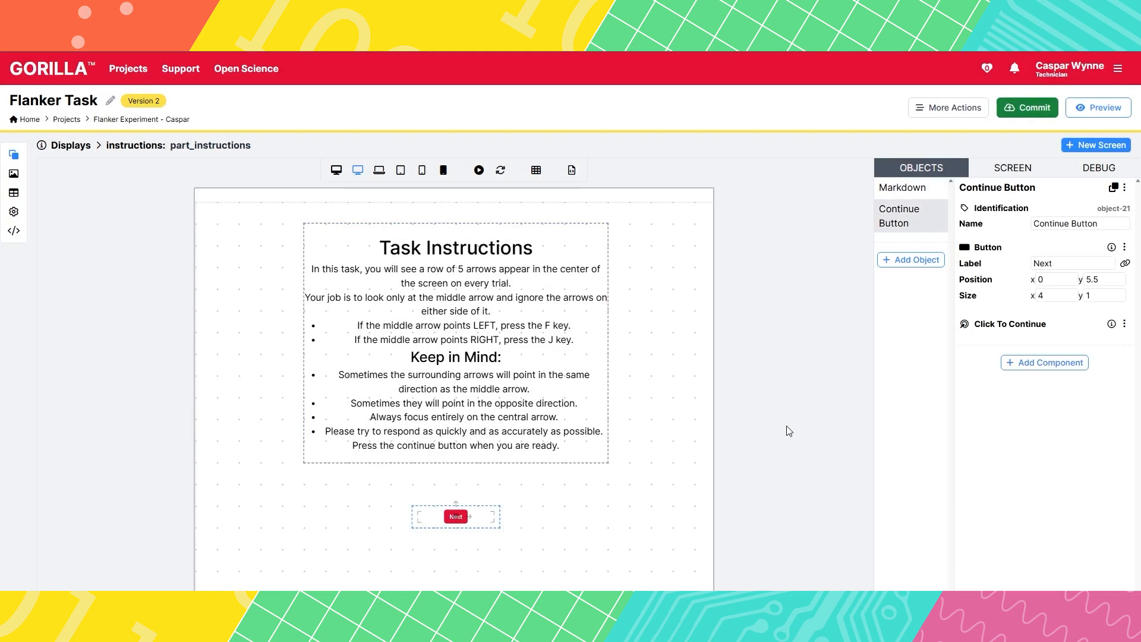
double_click(1042, 263)
text(Contin)
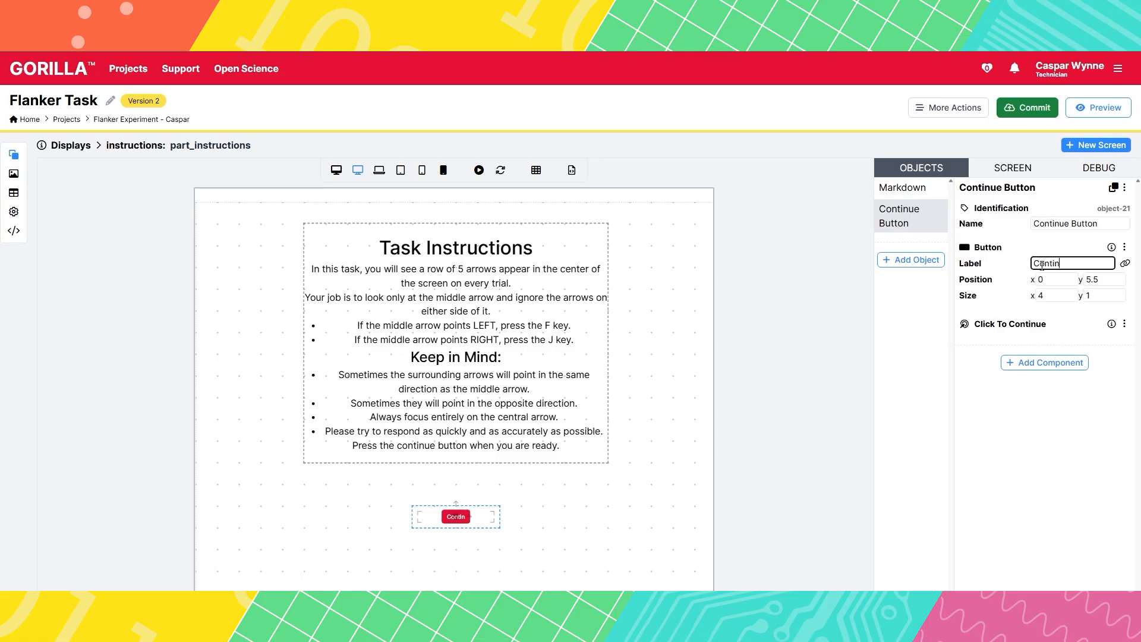
text(ue)
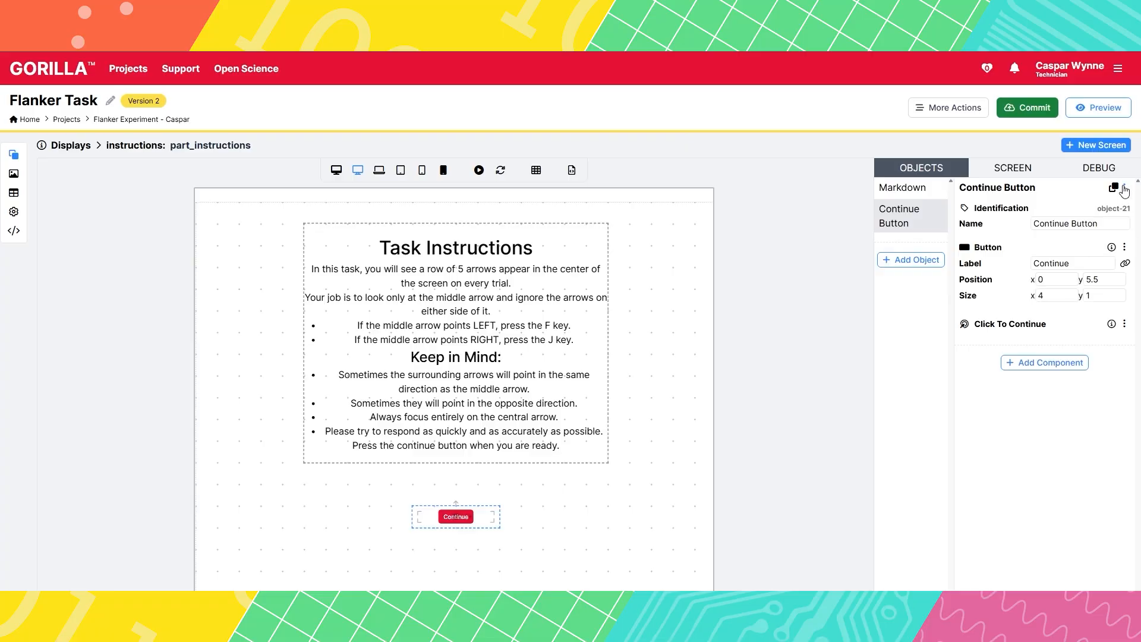
Remove the Continue Button object from the part_instructions screen.
click(1125, 191)
click(1018, 189)
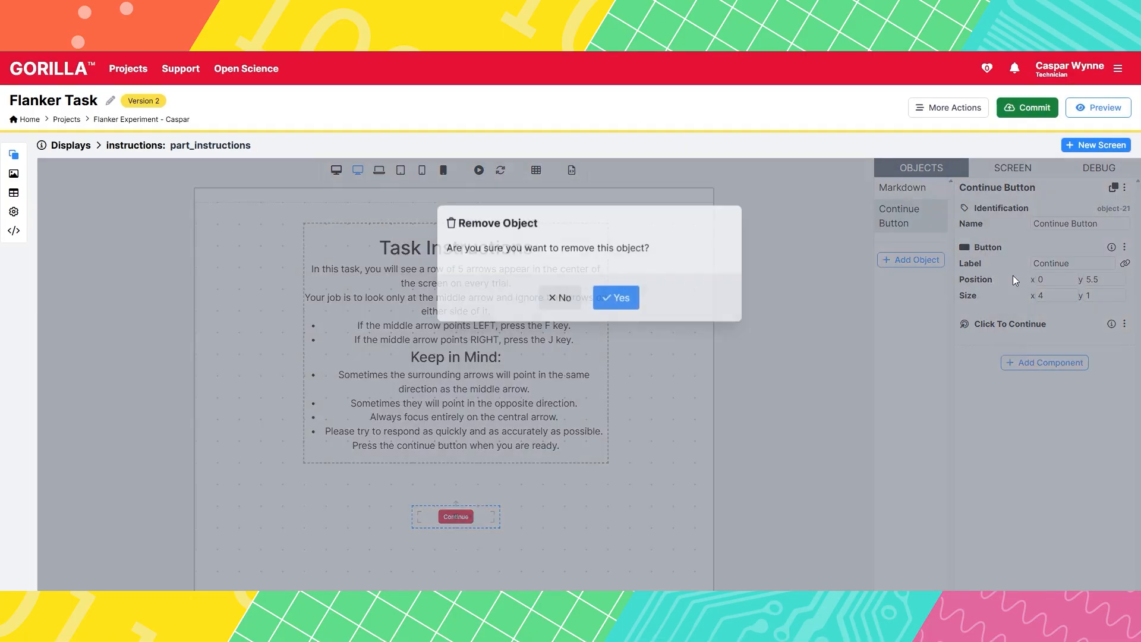
click(612, 295)
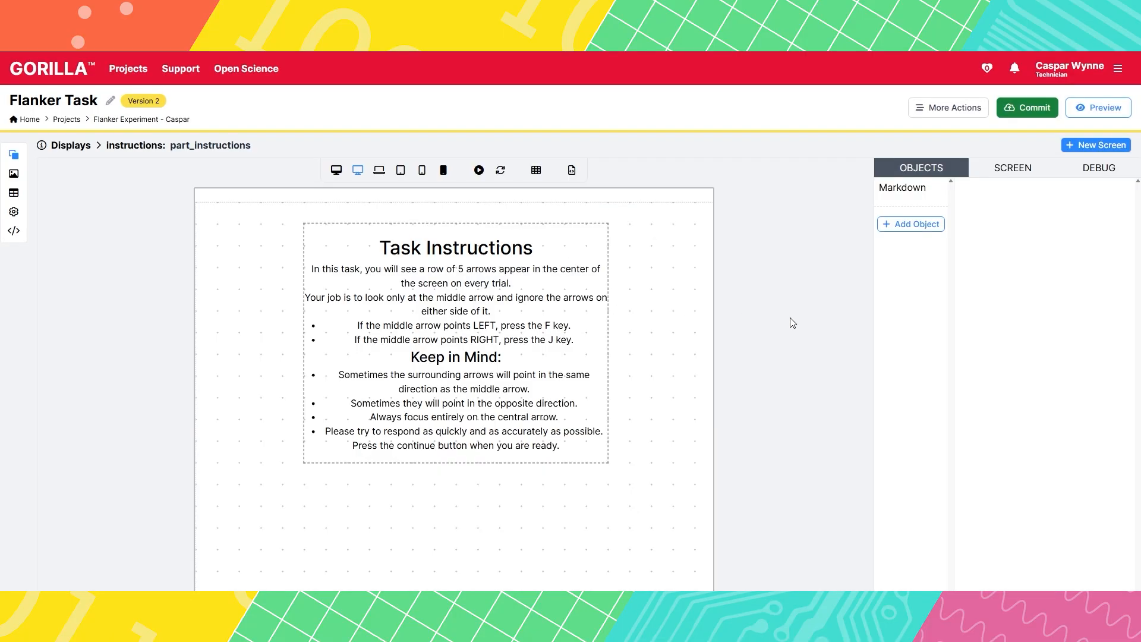
Search the available components for "keyboard" and add a Keyboard Response object to the part_instructions screen.
click(884, 224)
click(148, 246)
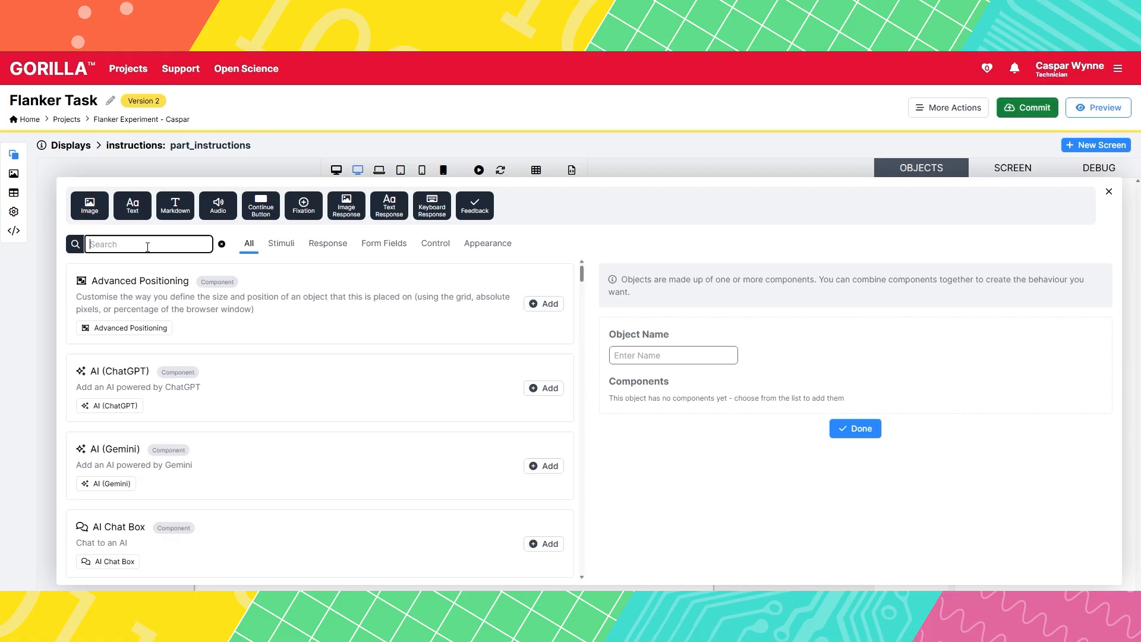
text(keyboard)
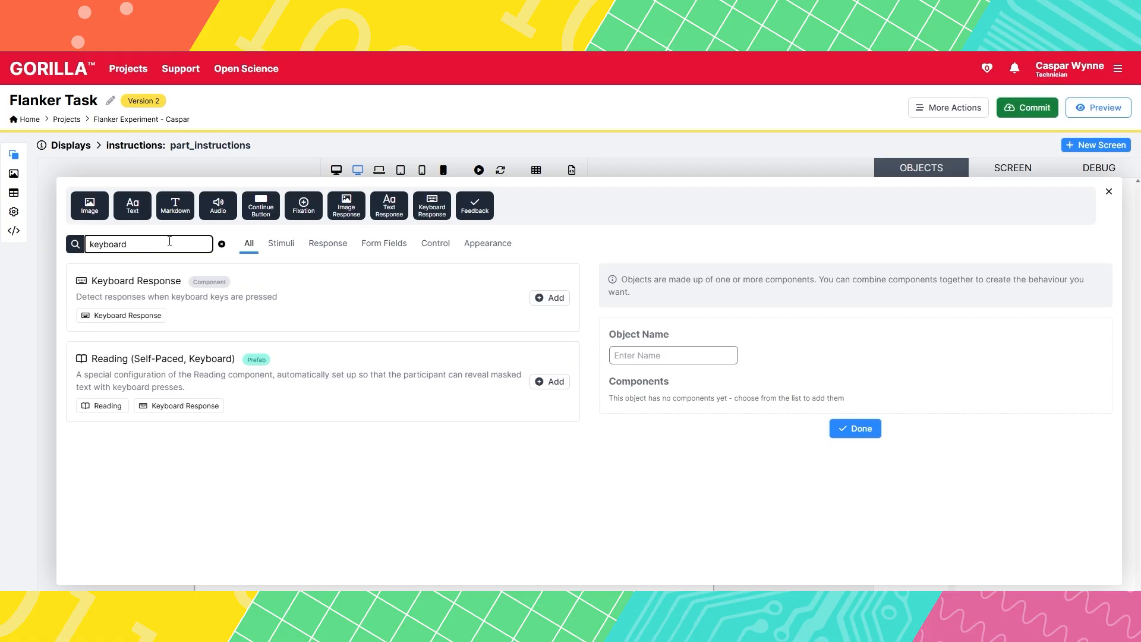
click(553, 298)
click(856, 445)
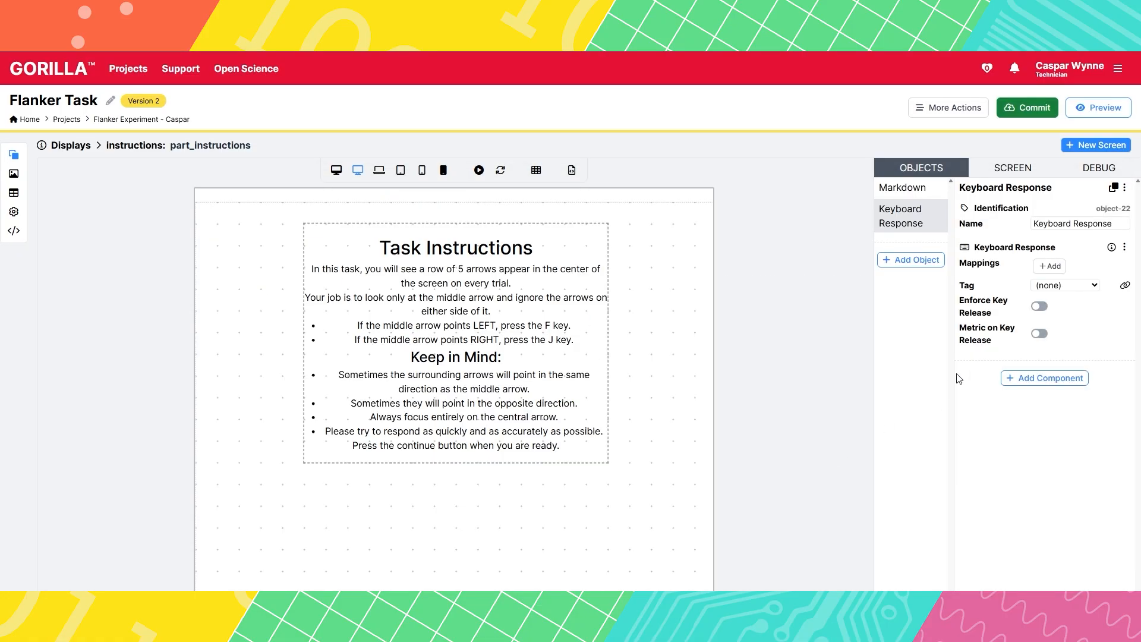
Add a mapping to the Keyboard Response object that links the Space key to the response "continue".
click(1049, 266)
click(1077, 279)
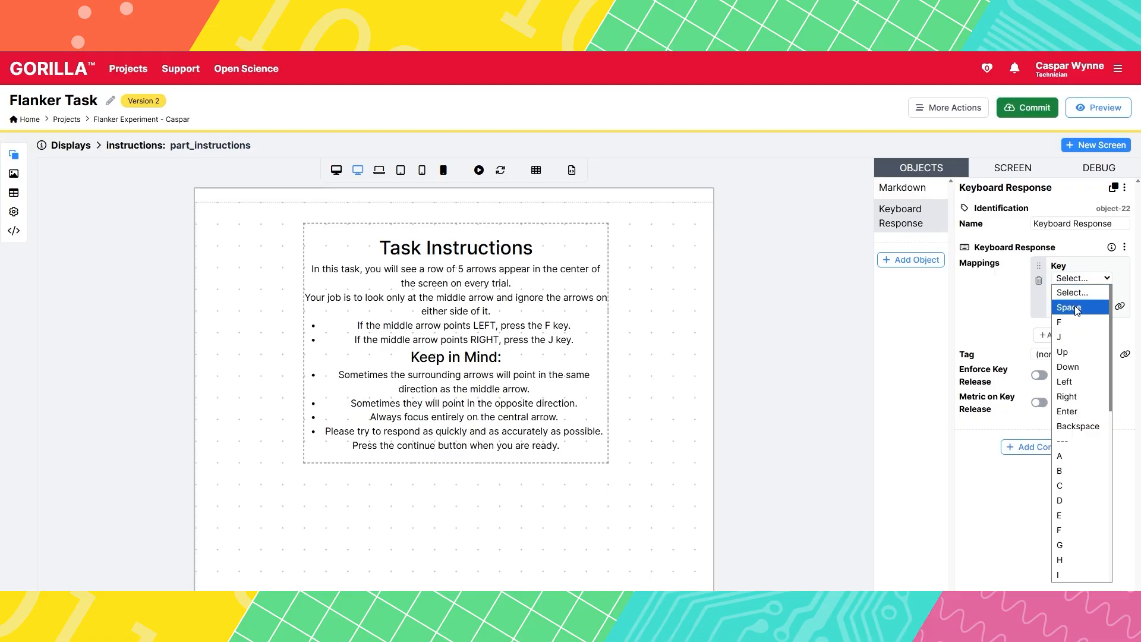
click(1077, 307)
click(1072, 307)
text(cont)
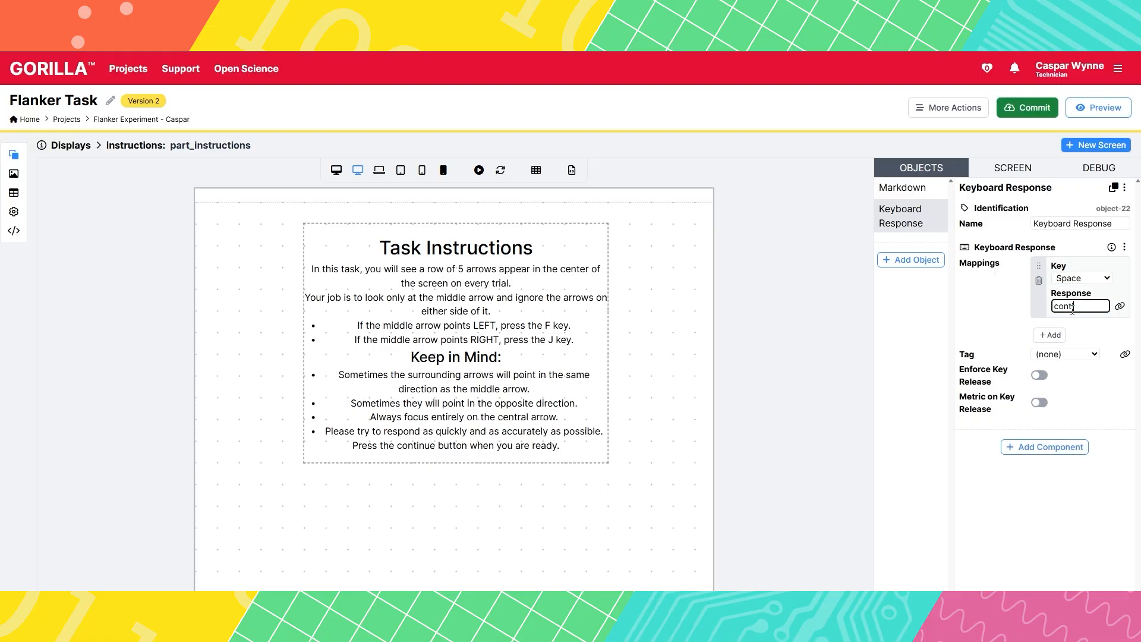
text(inue)
Replace the last line of the Markdown instructions with "Press the space bar when you are ready to continue" in bold.
click(567, 443)
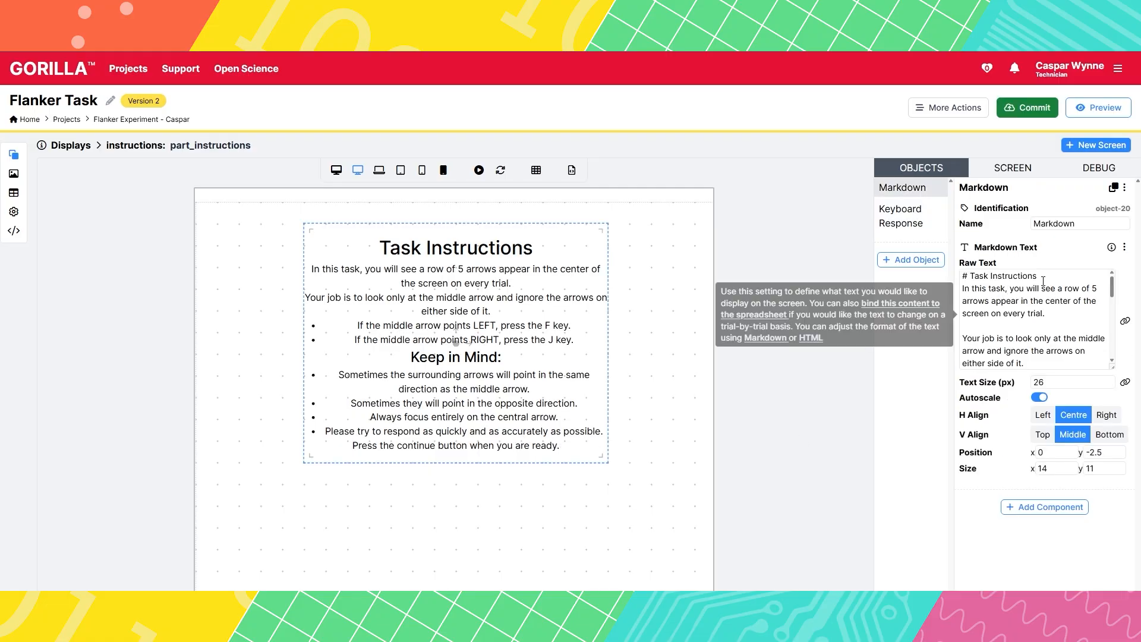
scroll(1052, 297, down, 5)
triple_click(1018, 355)
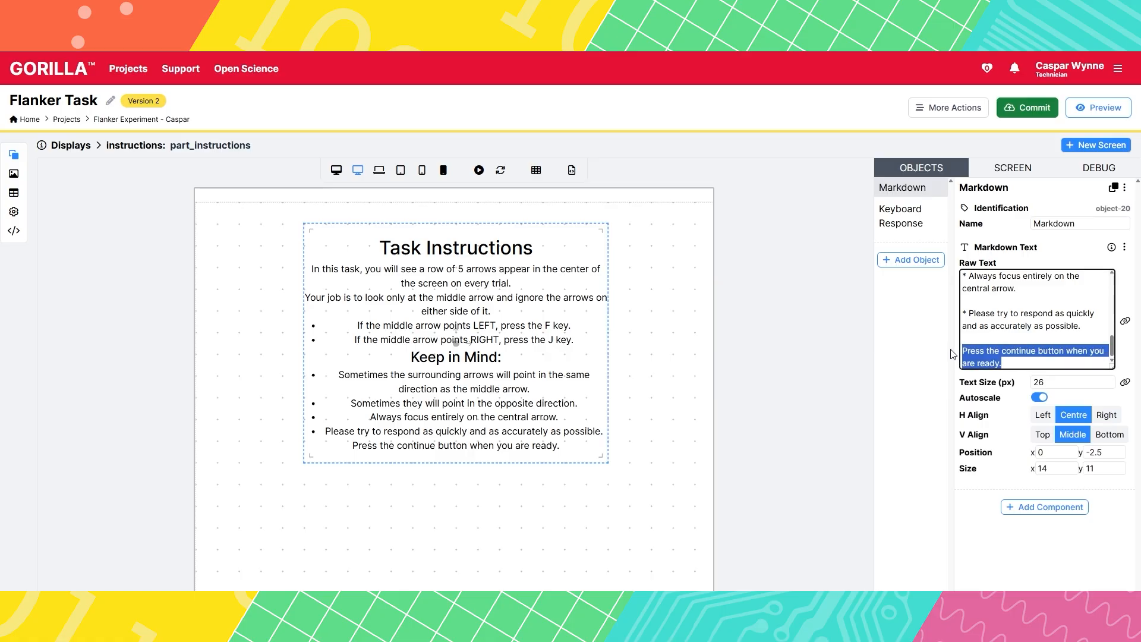
text(Press the space bar w)
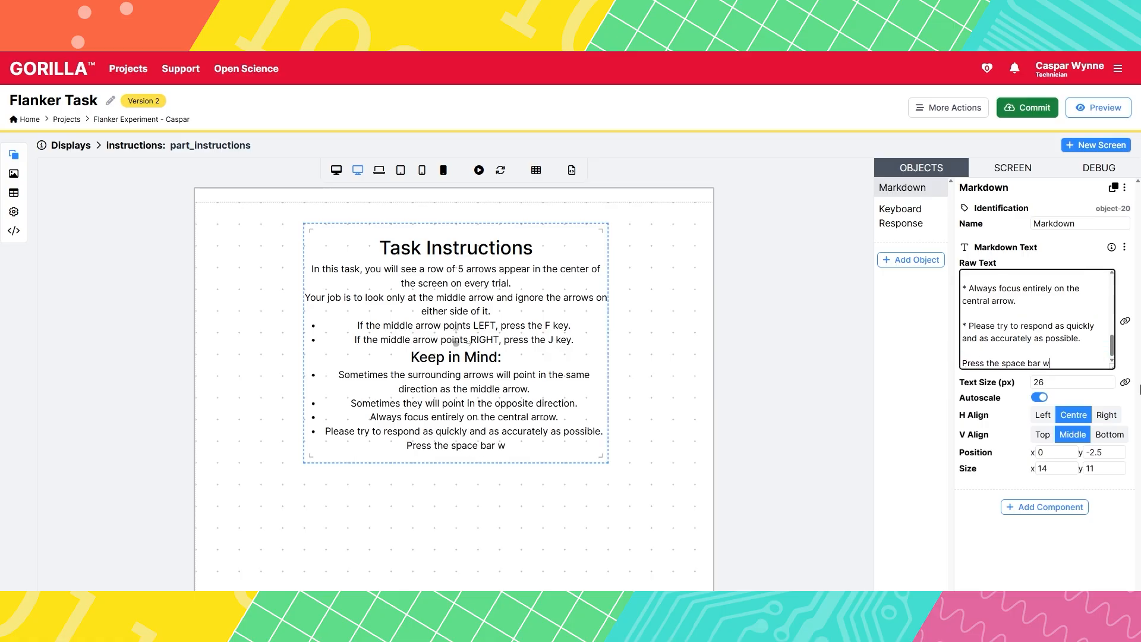
text(hen you are ready to continue)
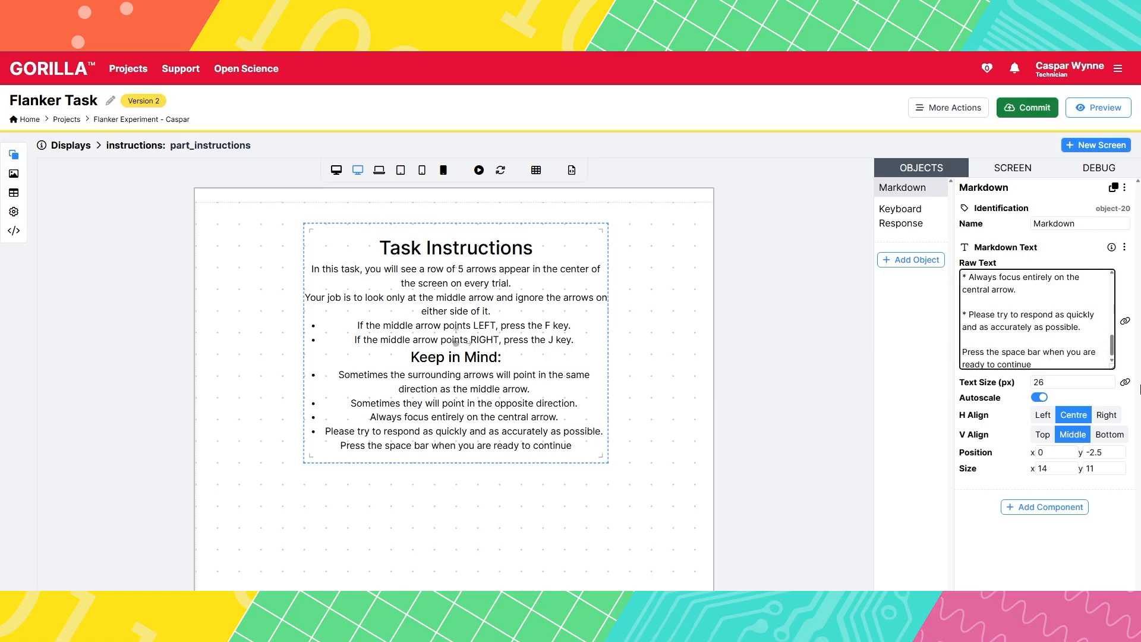
text(****)
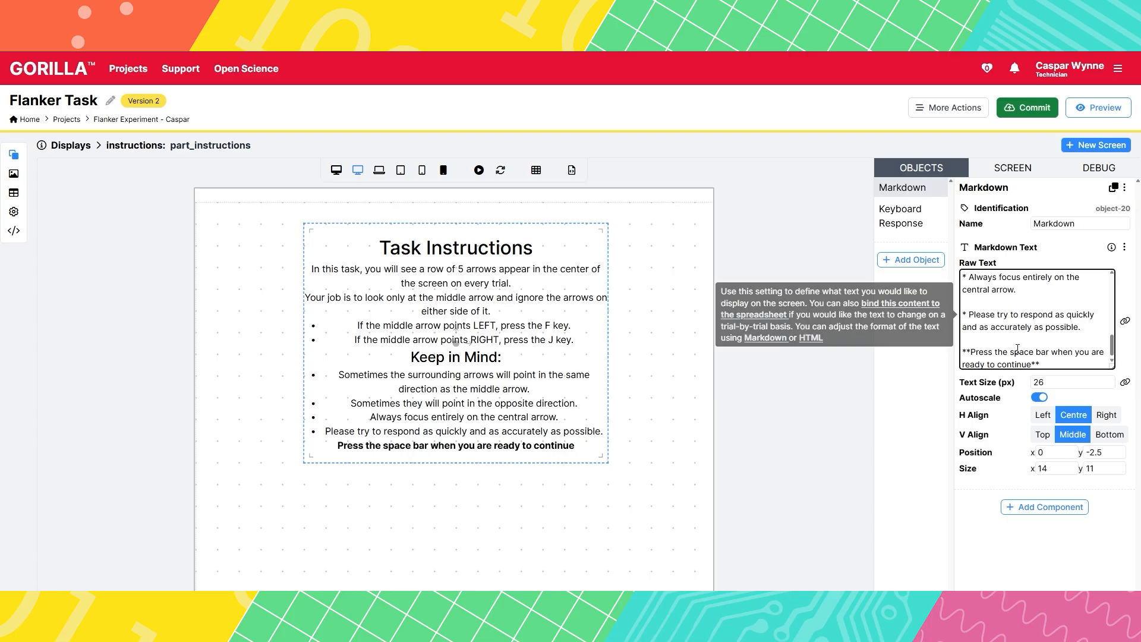
Insert two line breaks (<br><br>) above the bold space bar line in the Markdown text.
click(1012, 340)
text(<br)
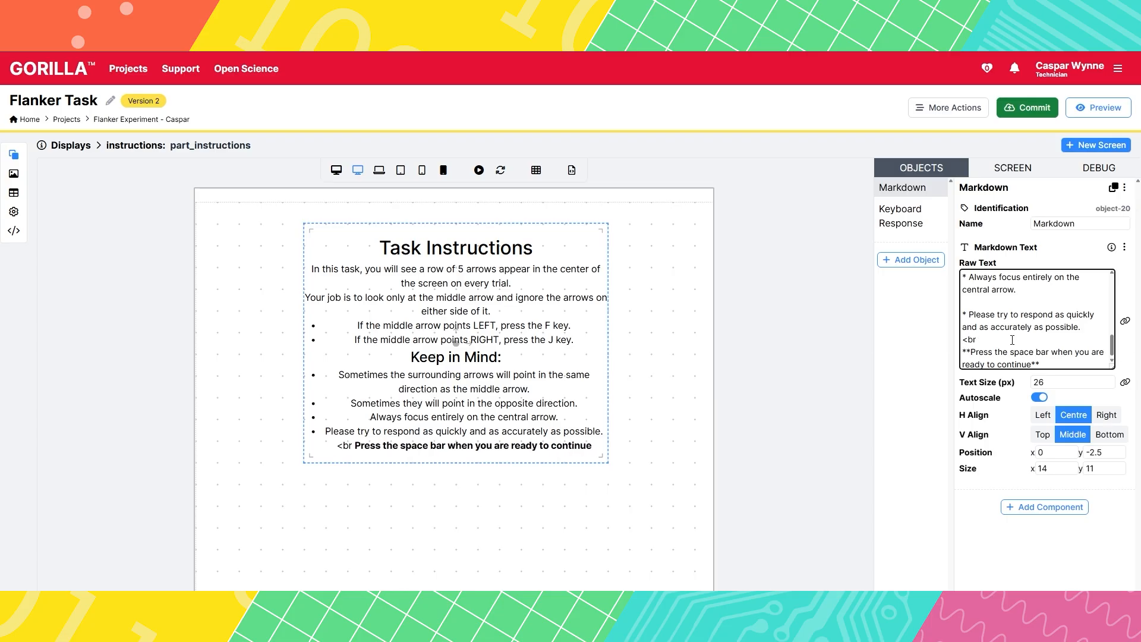
text(><br>)
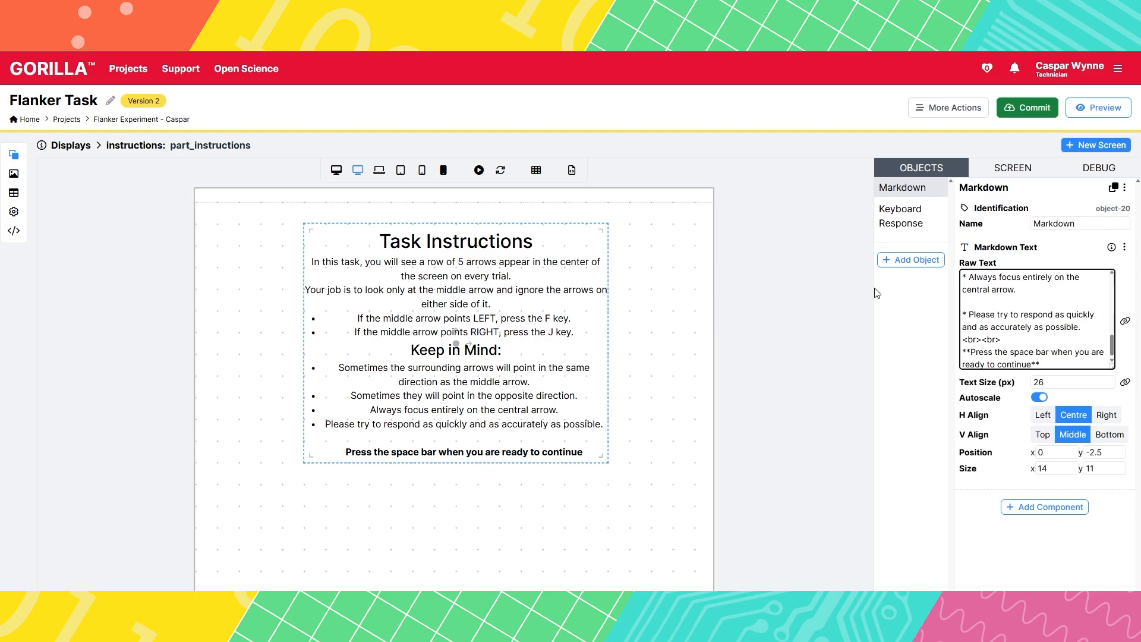
In Spreadsheet1, insert a new row above the first trial and set its display to "instructions".
click(10, 195)
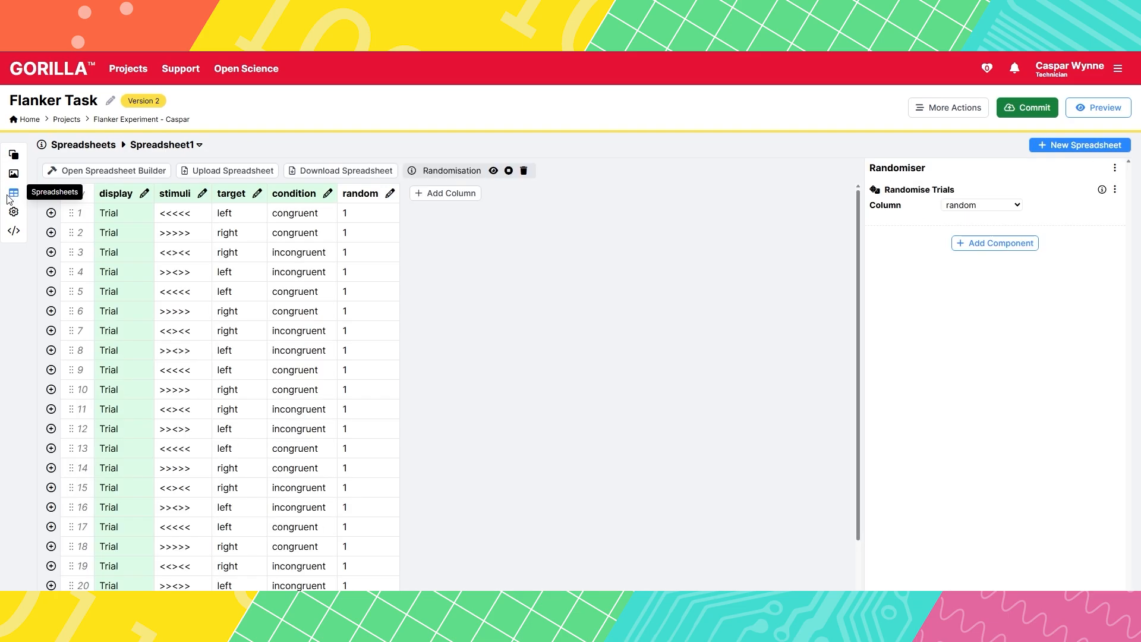
click(51, 213)
click(83, 234)
click(113, 214)
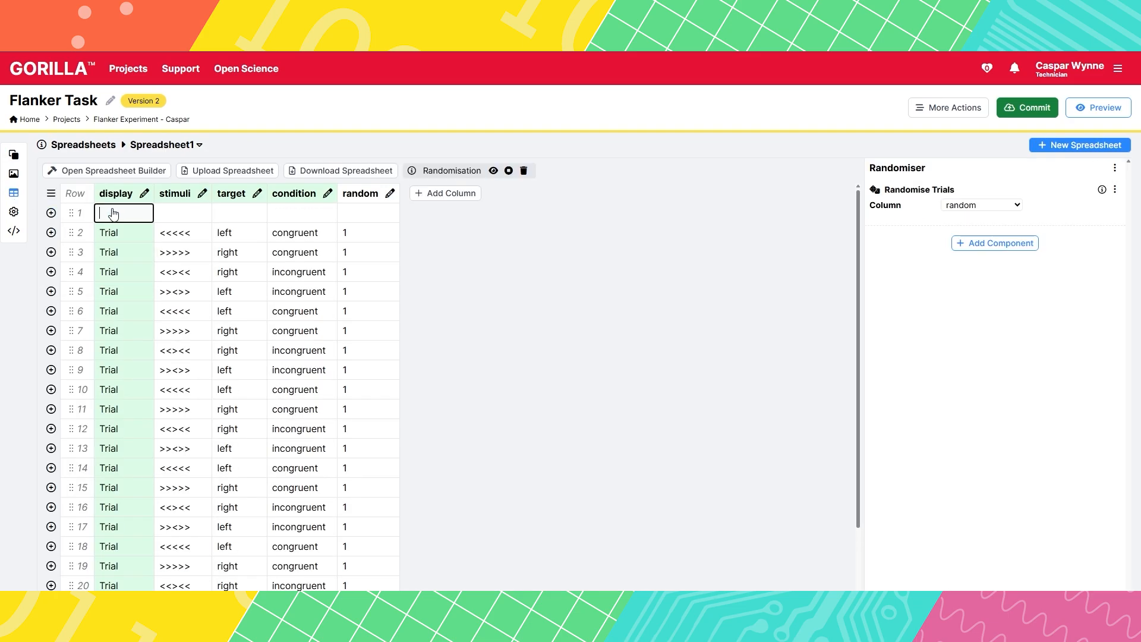
text(instructions)
key(Return)
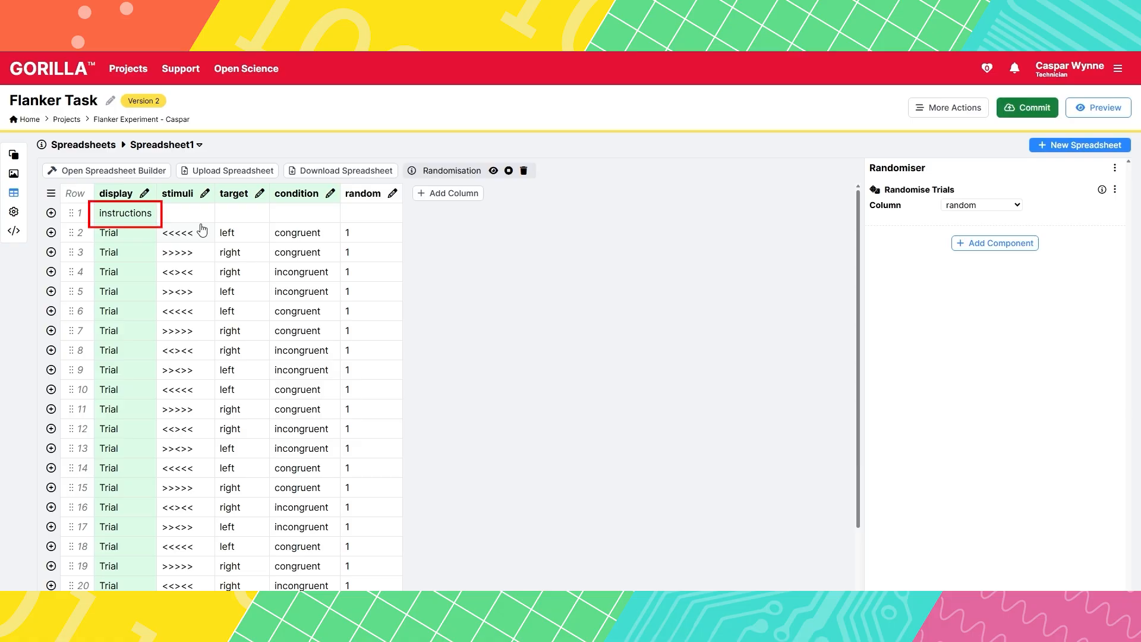
Start a preview of the Flanker Task with Spreadsheet1.
click(1099, 107)
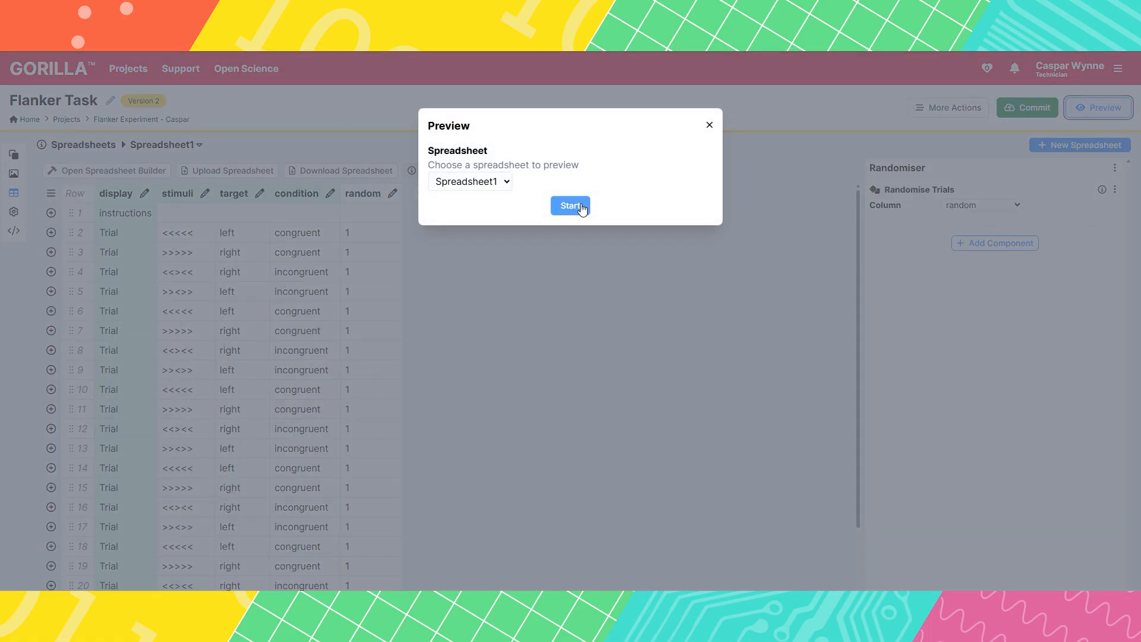